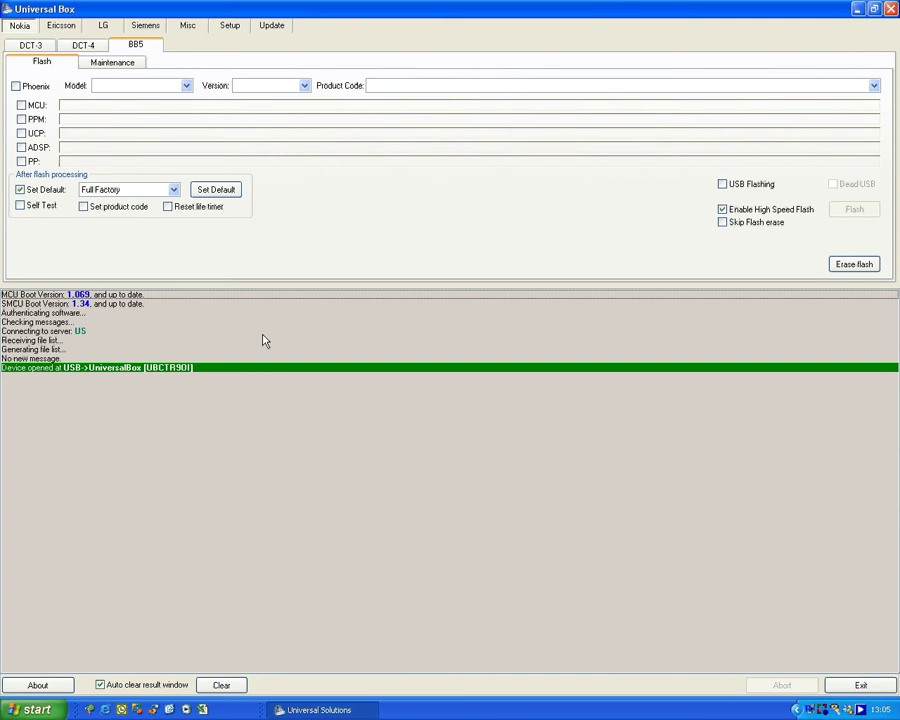
- Choose the W850 as the phone model for Ericsson UMTS servicing
left_click(61, 28)
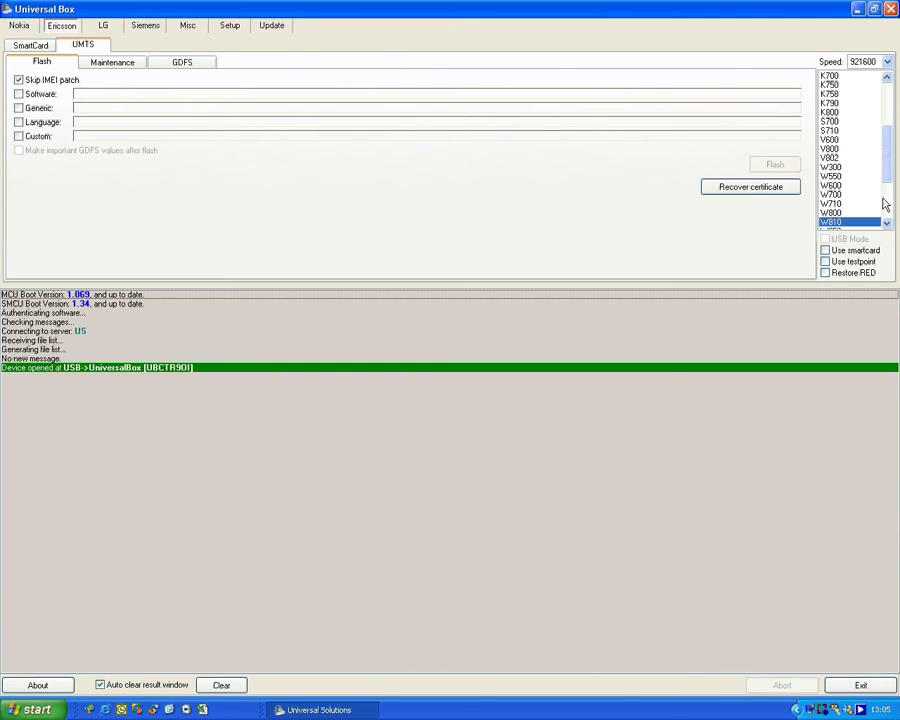
scroll(884, 204, "down", 3)
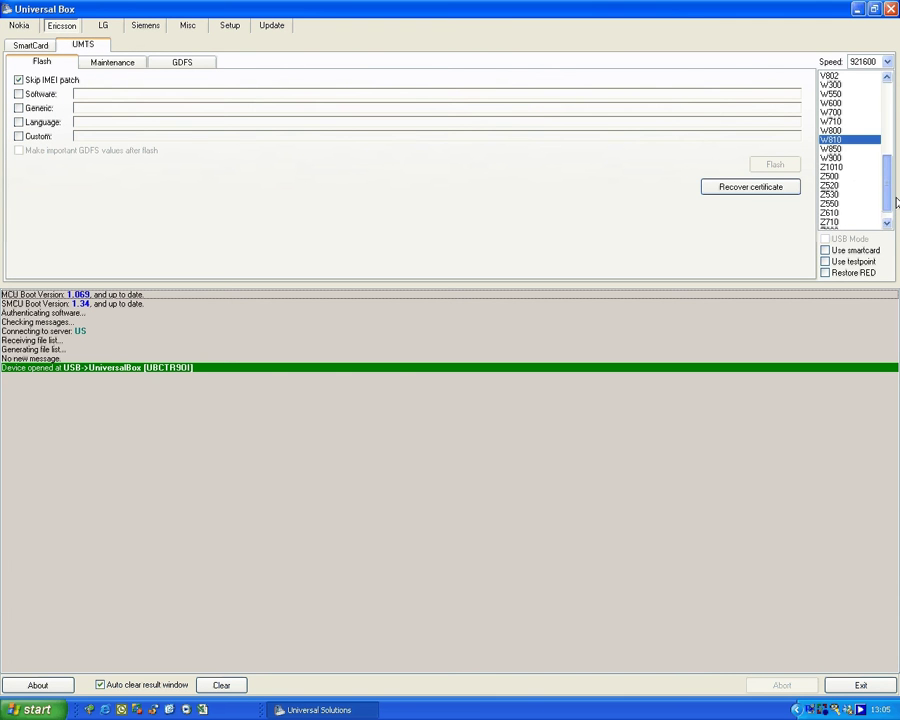
left_click(832, 149)
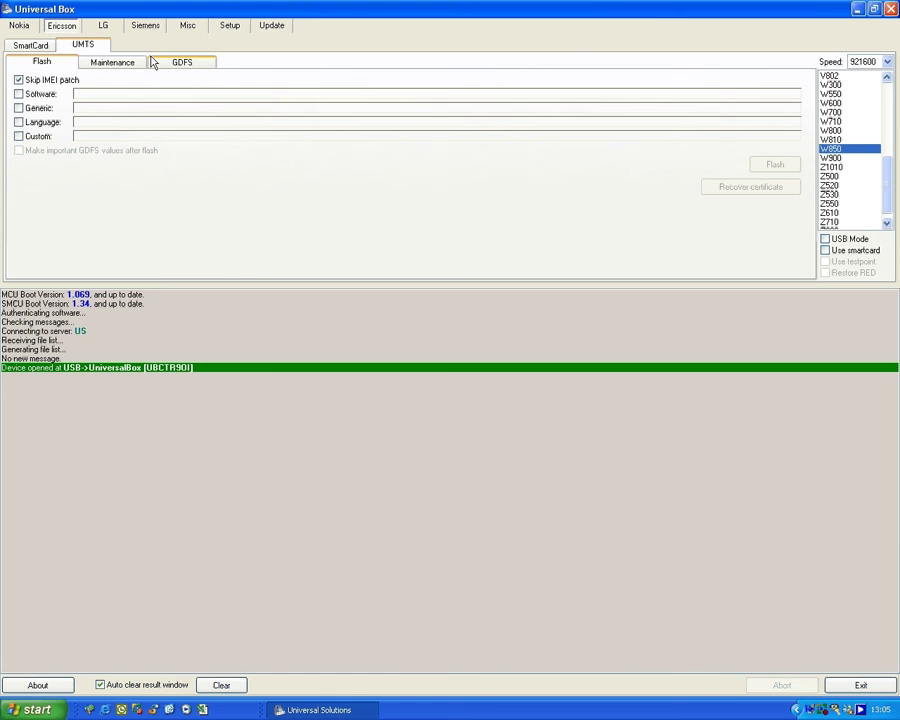
- Start the W850 unlock from the maintenance functions with smartcard use and USB mode enabled
left_click(97, 63)
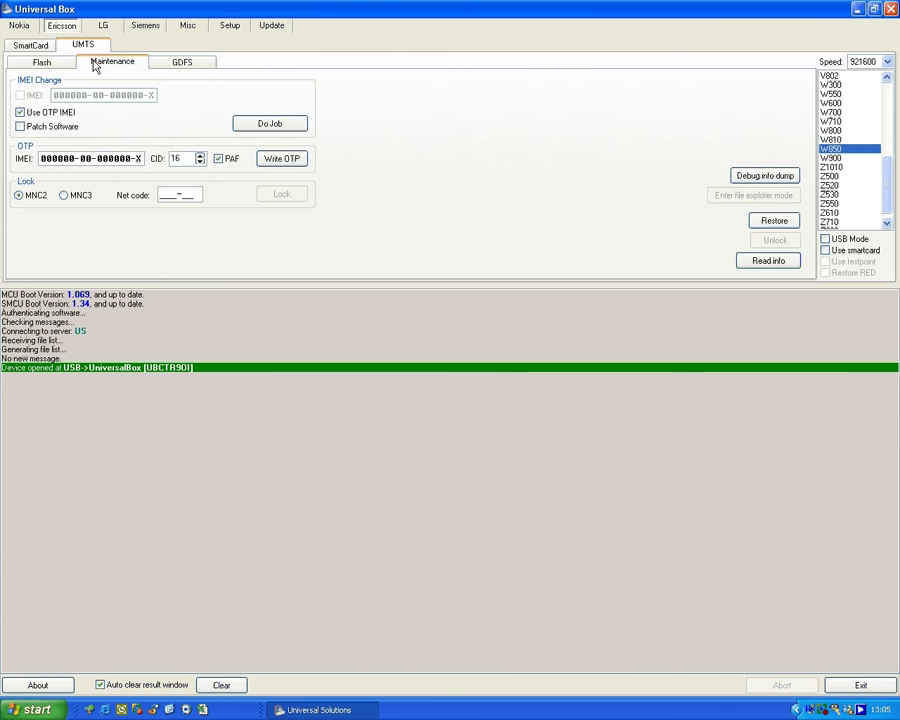
left_click(825, 251)
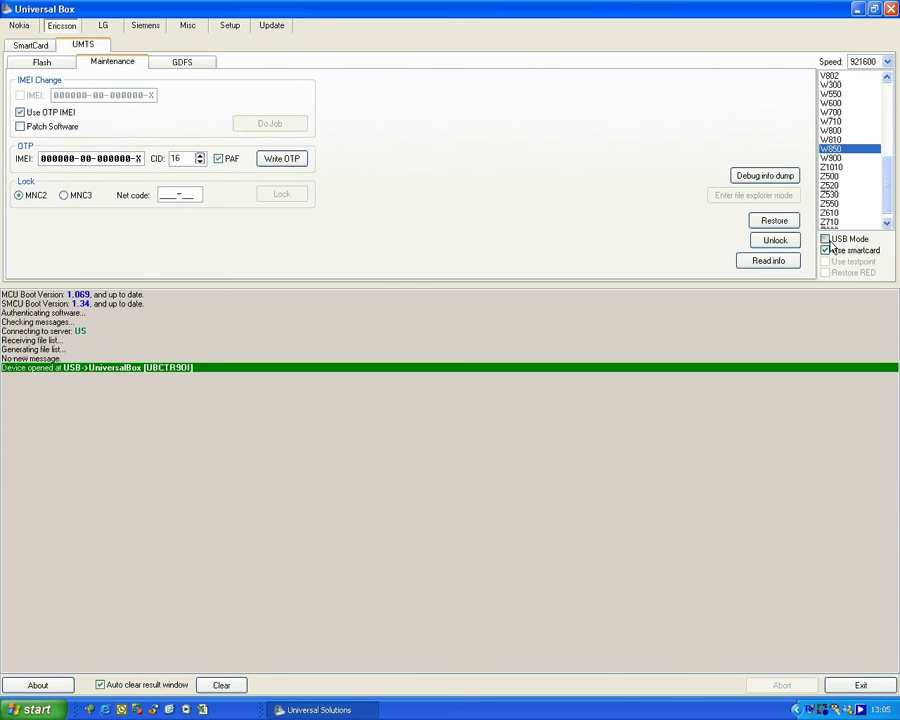
left_click(827, 240)
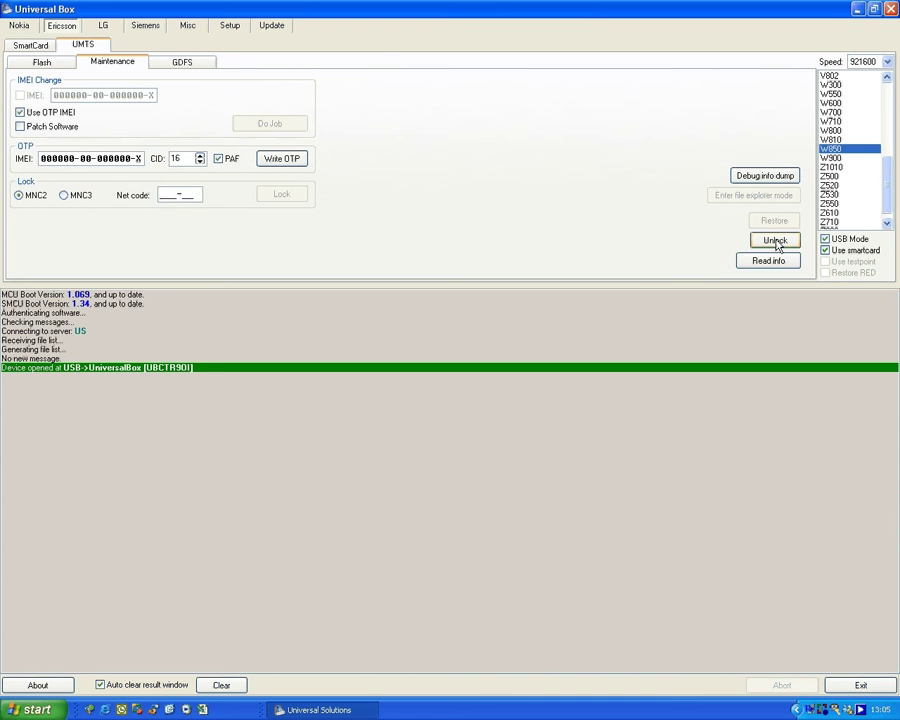
left_click(777, 244)
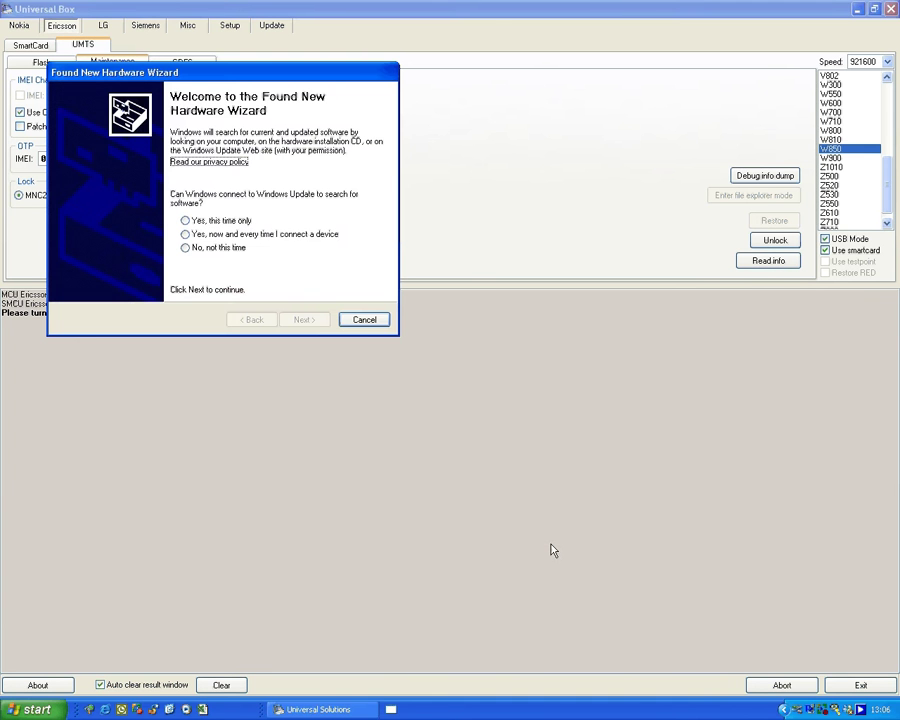
- Decline the Windows Update search for the Sony Ericsson W850 and opt to install its driver from a specific location
left_click(212, 250)
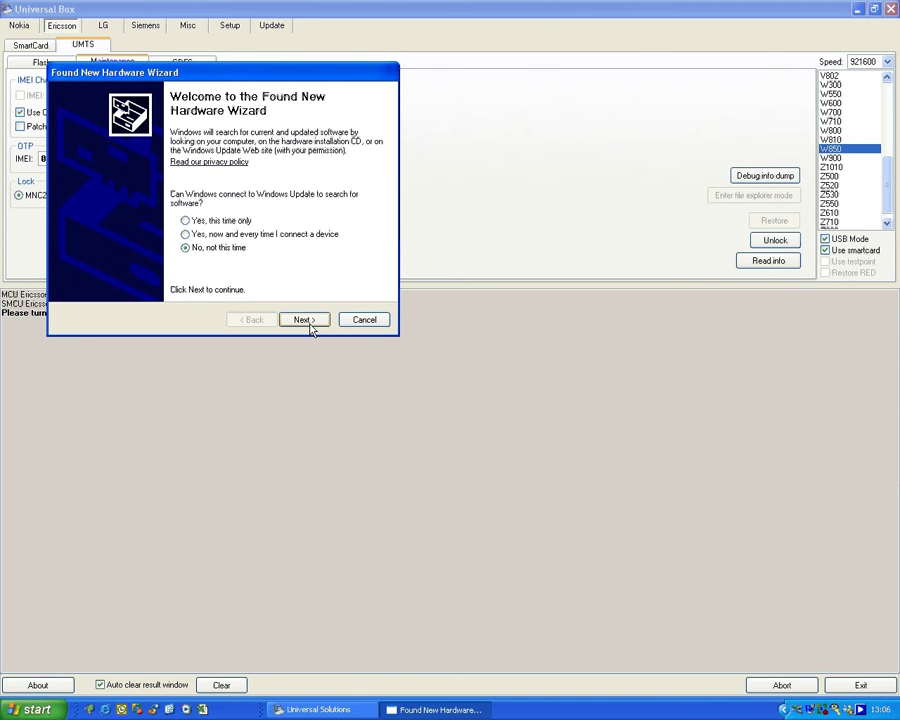
left_click(305, 320)
left_click(185, 262)
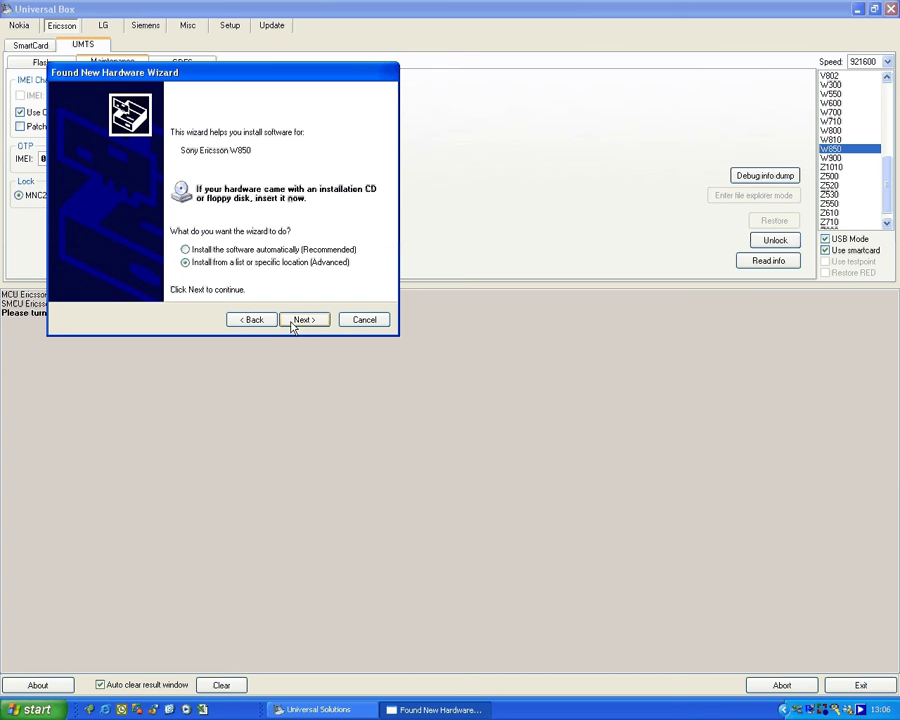
left_click(304, 320)
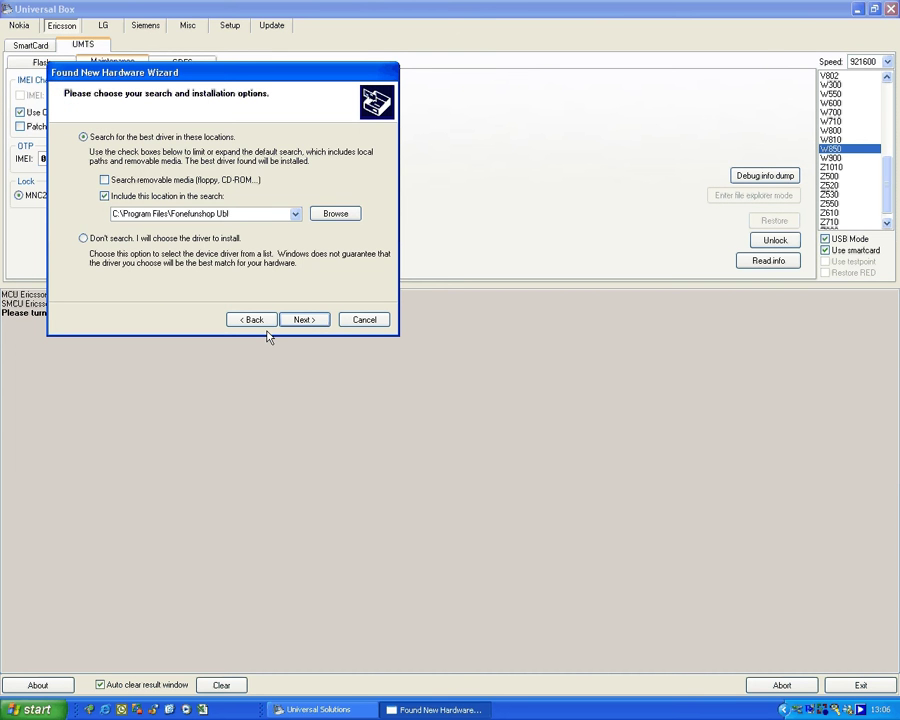
- Set the driver search location to C:\Uni\Files\Ericsson\Drivers\W850, install the Sony Ericsson W850 driver and finish the wizard
left_click(338, 214)
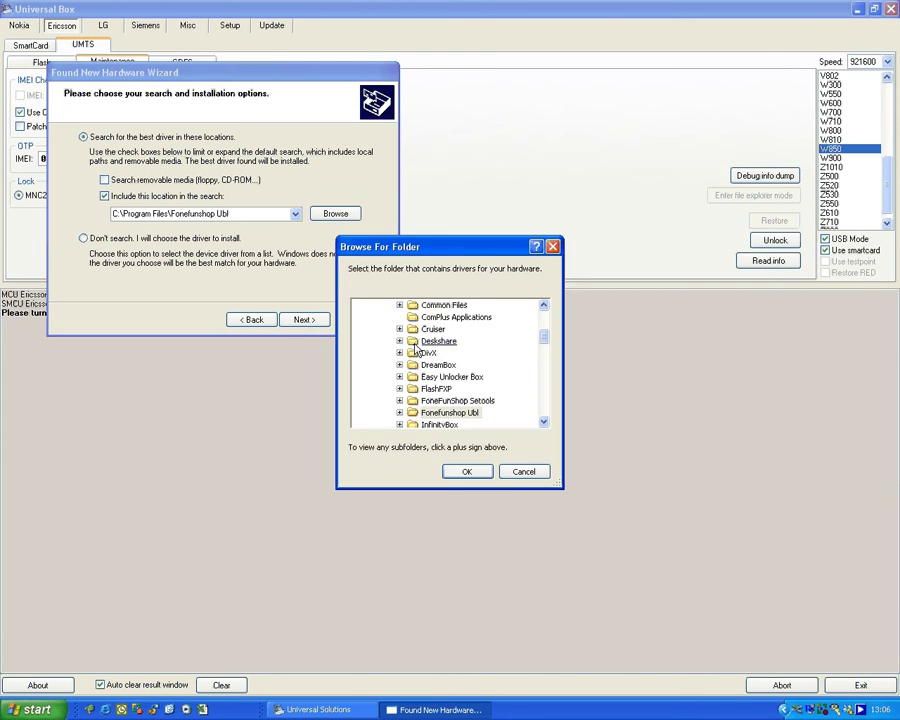
left_click_drag(543, 341, 543, 316)
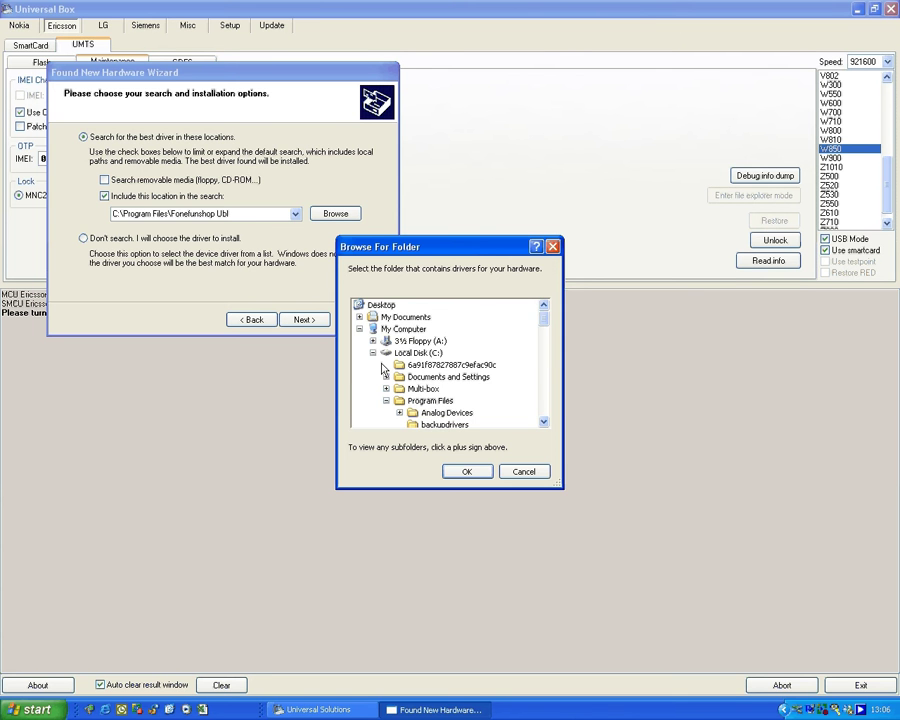
left_click(386, 401)
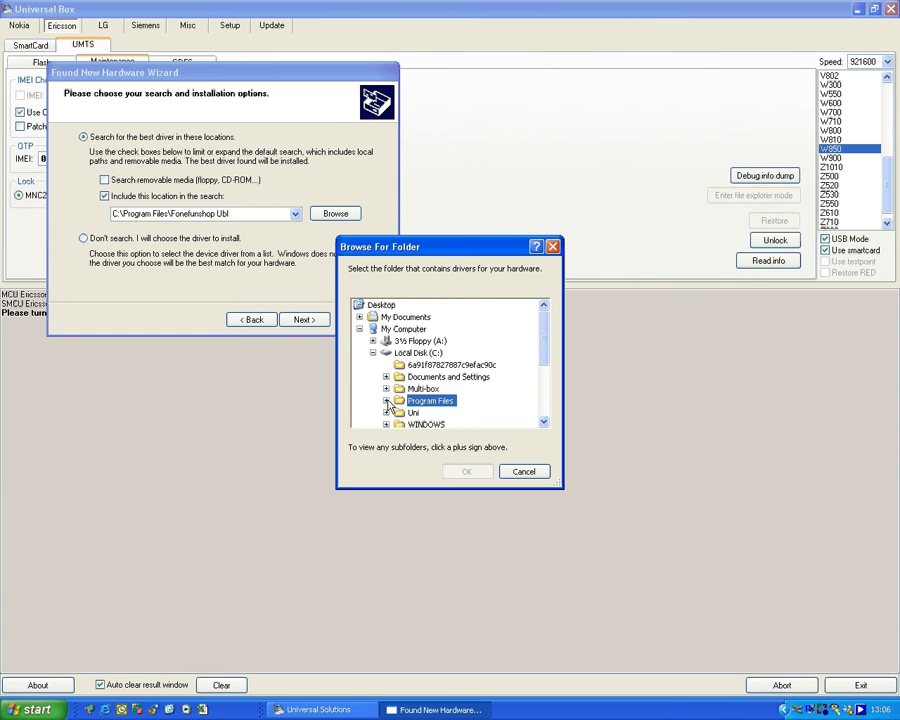
double_click(412, 413)
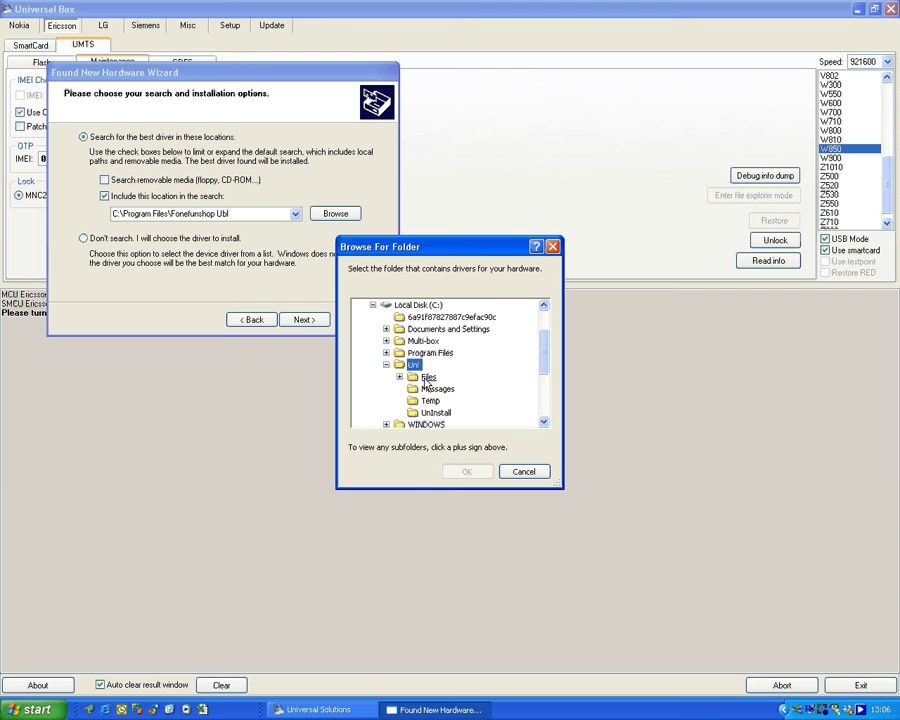
double_click(428, 378)
left_click(440, 377)
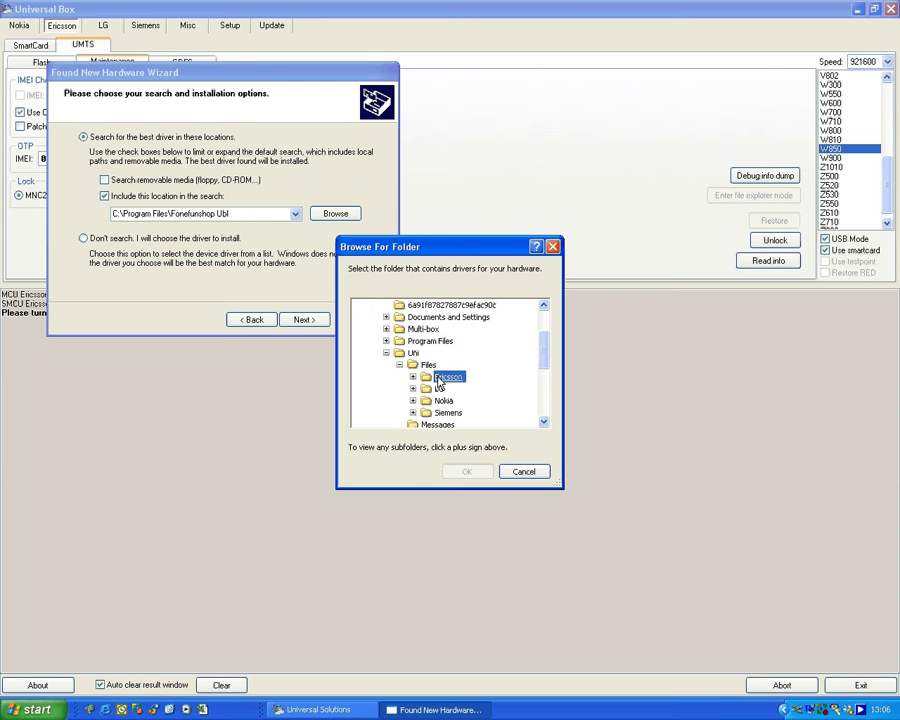
double_click(440, 380)
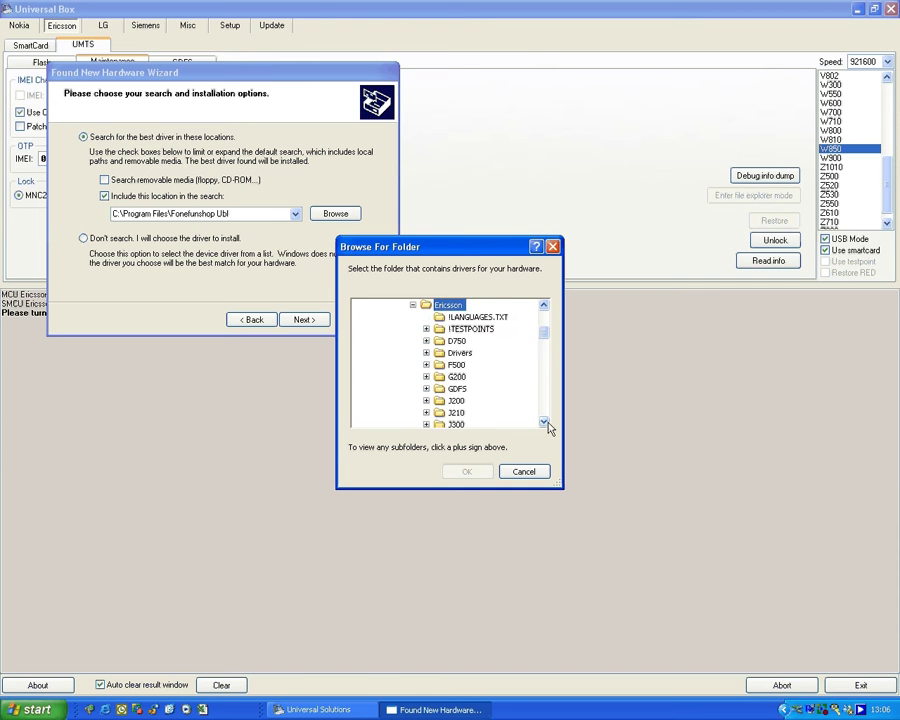
double_click(459, 353)
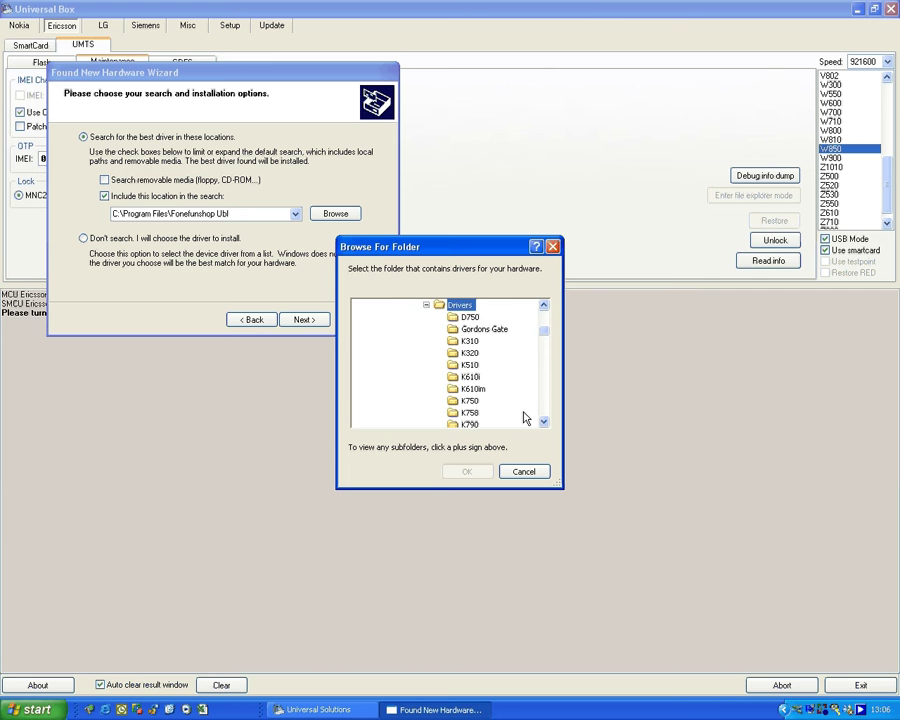
left_click(544, 422)
scroll(544, 425, "down", 2)
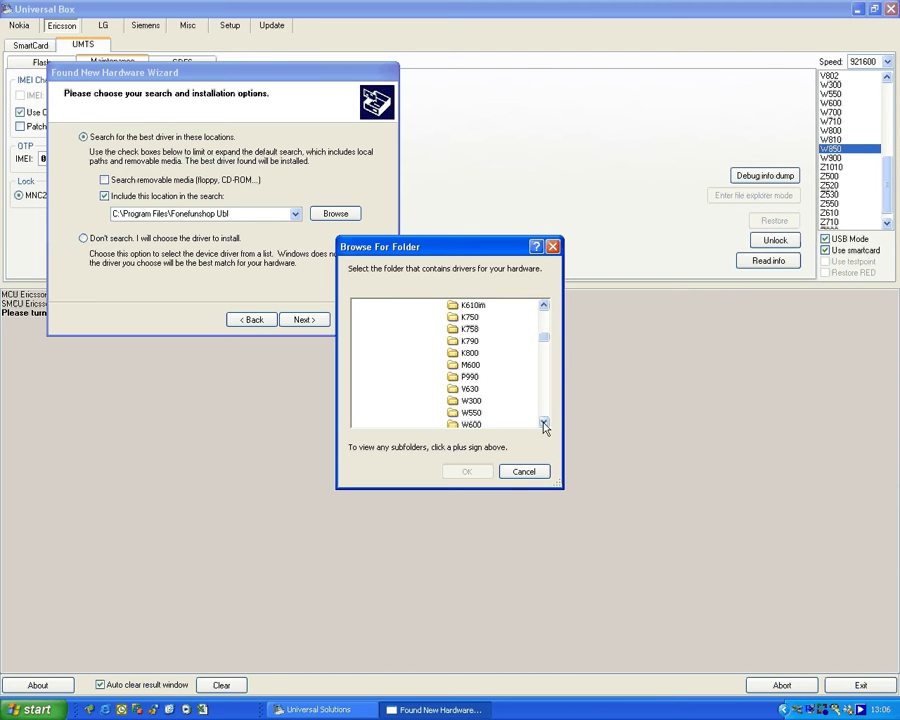
scroll(545, 427, "down", 1)
scroll(544, 425, "down", 1)
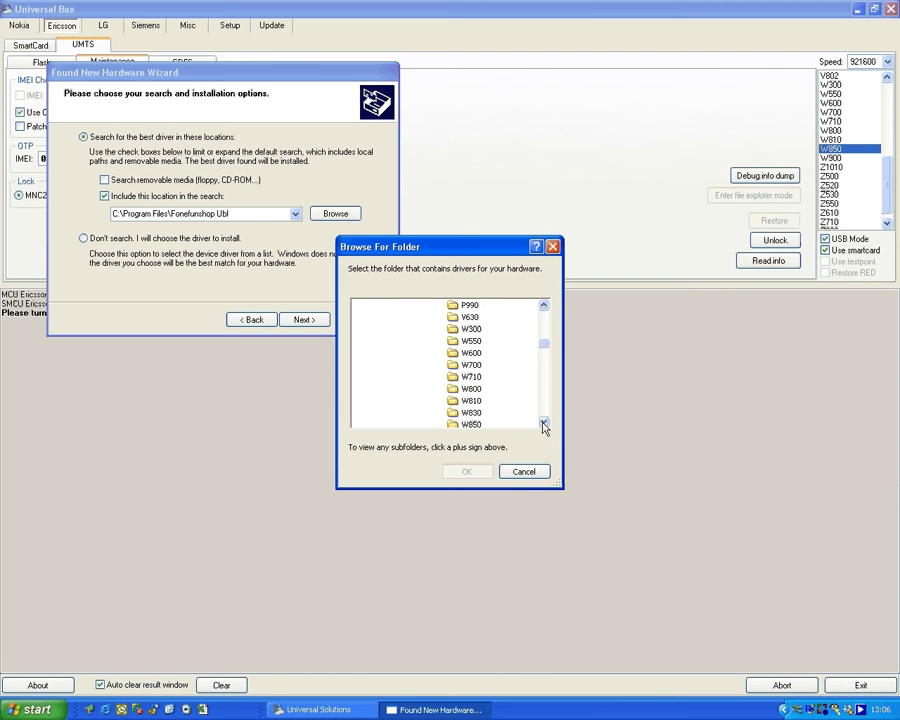
left_click(473, 420)
left_click(470, 472)
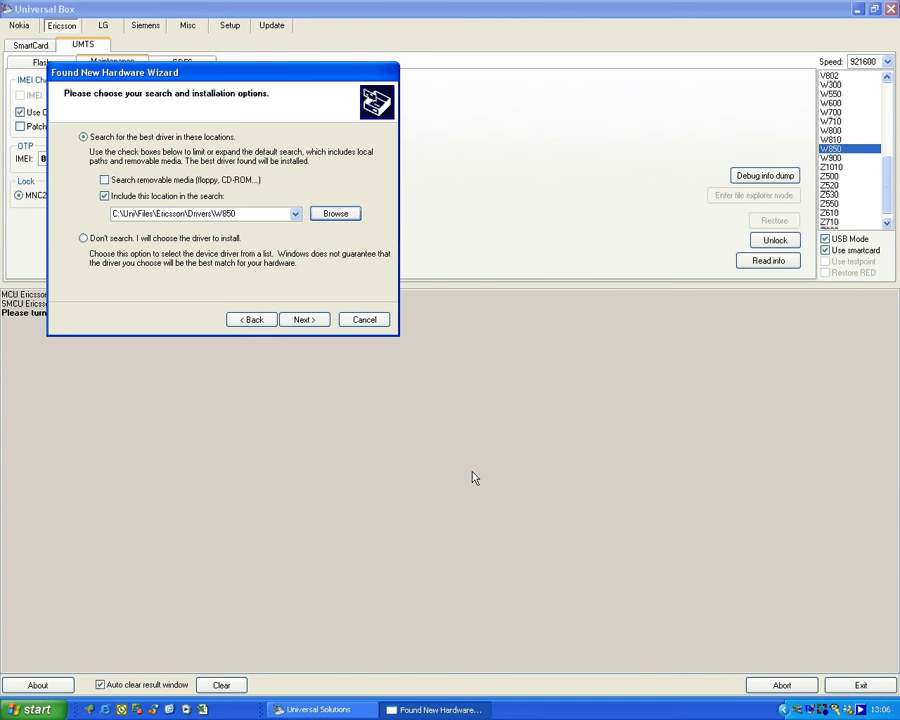
left_click(298, 320)
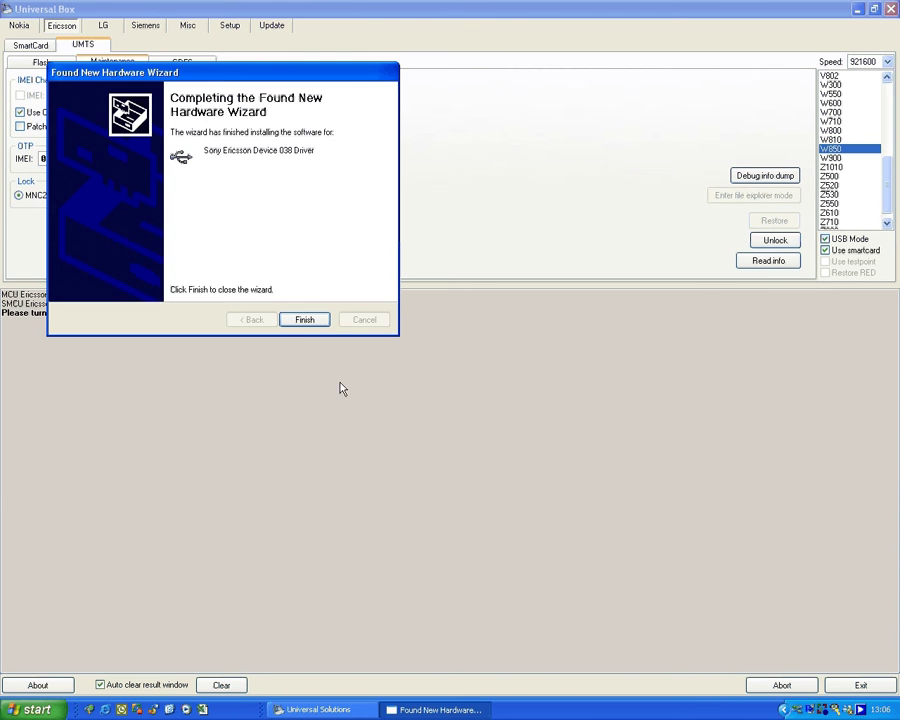
left_click(305, 320)
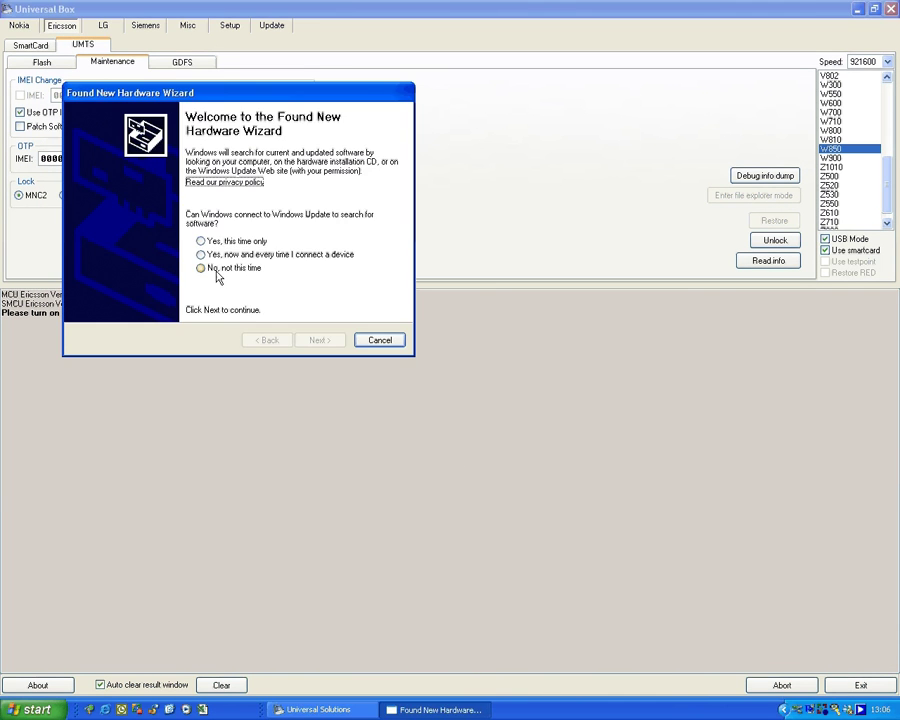
- Install the USB WMC Data Modem driver from C:\Uni\Files\Ericsson\Drivers\W850 without using Windows Update, and finish the wizard
left_click(216, 271)
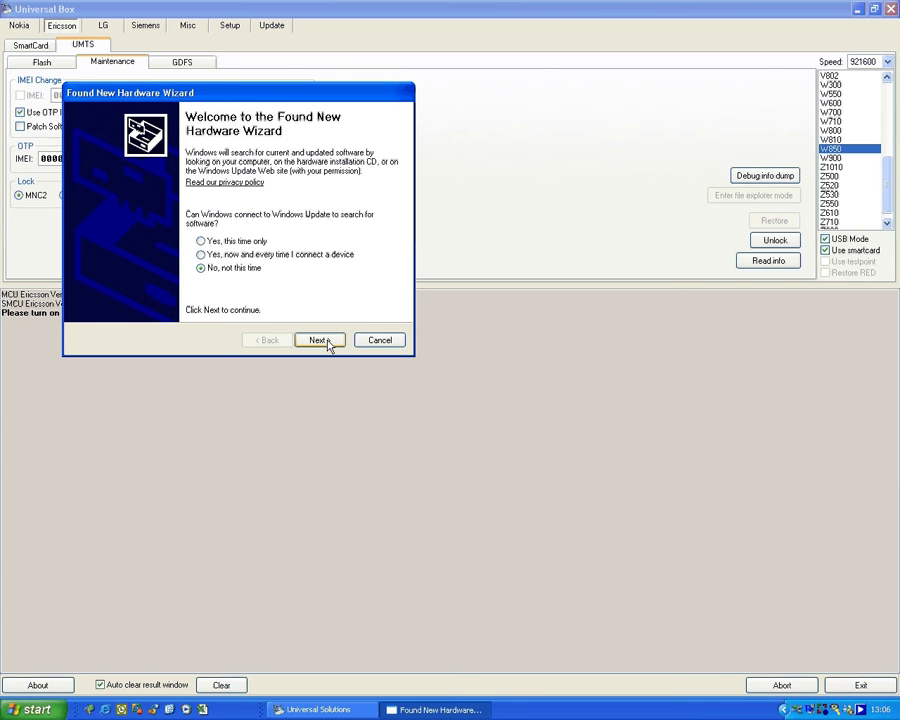
left_click(318, 340)
left_click(232, 284)
left_click(316, 341)
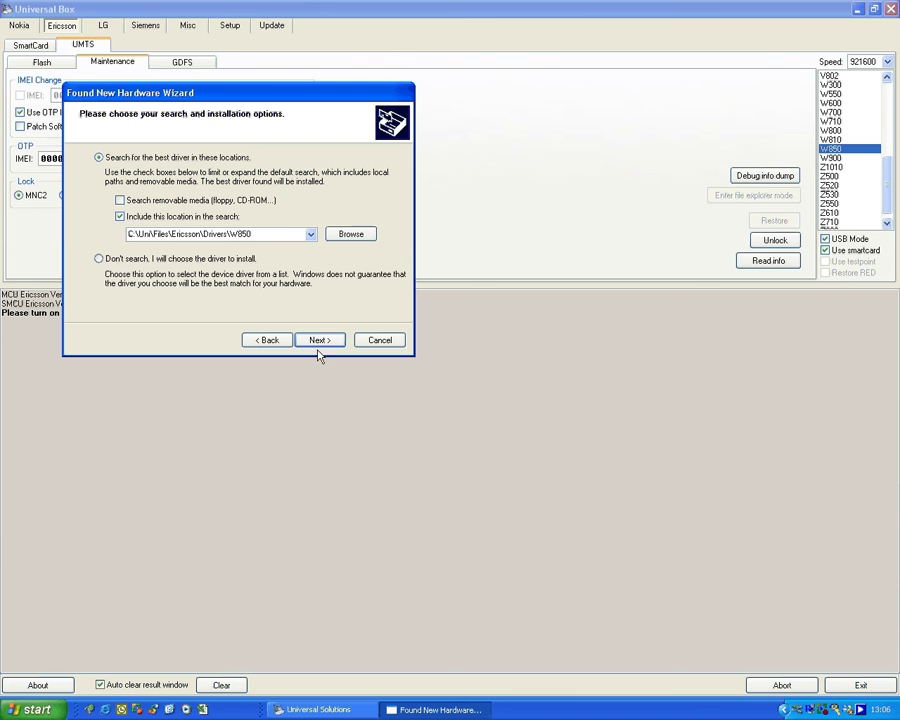
left_click(318, 342)
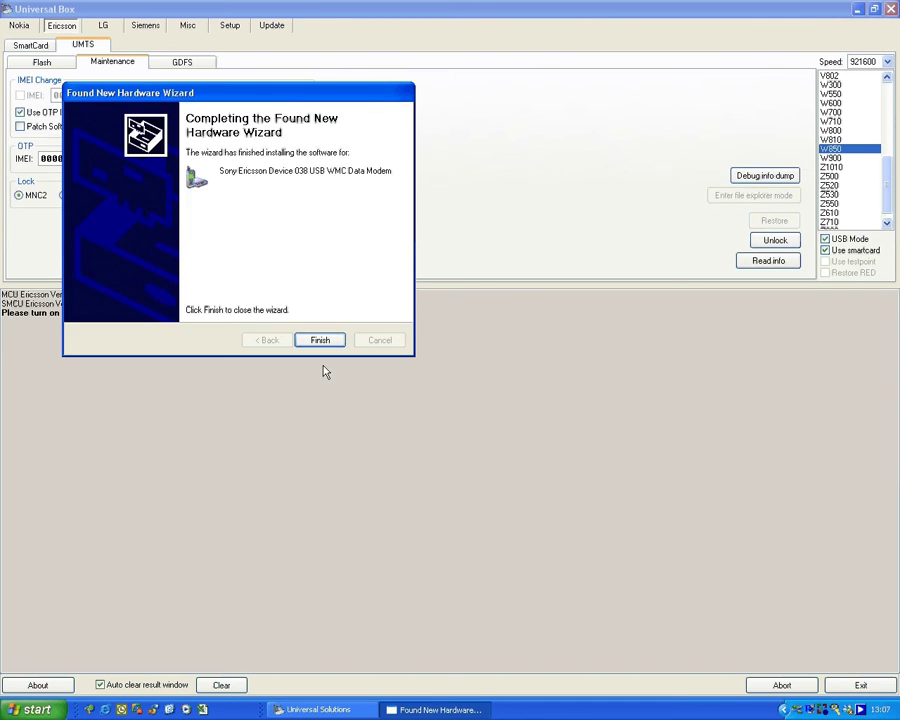
left_click(316, 339)
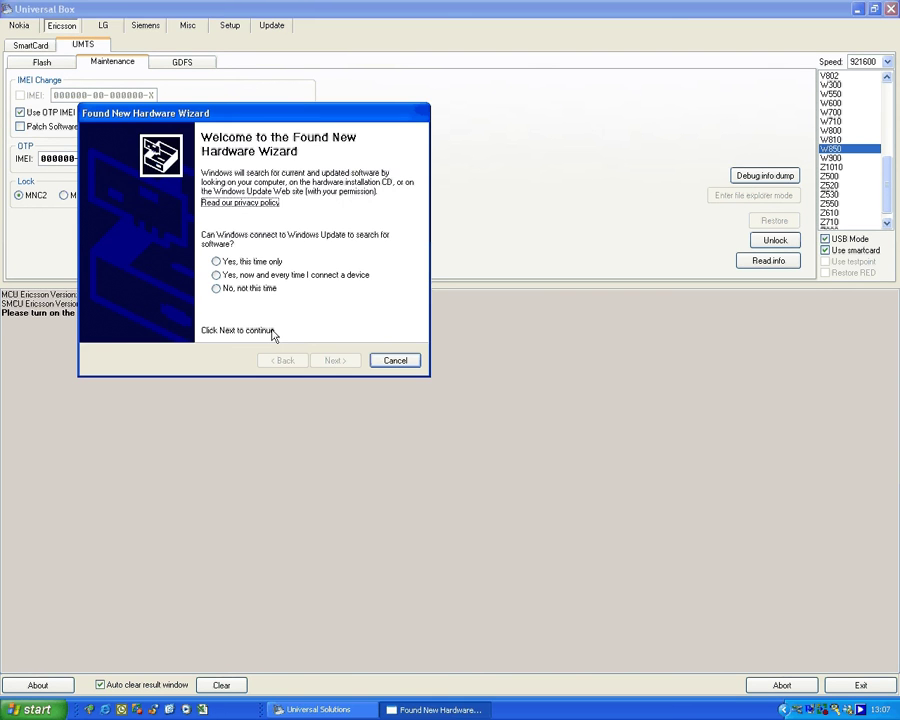
- Install the USB WMC OBEX Interface driver from C:\Uni\Files\Ericsson\Drivers\W850 without using Windows Update, and finish the wizard
left_click(216, 288)
left_click(331, 362)
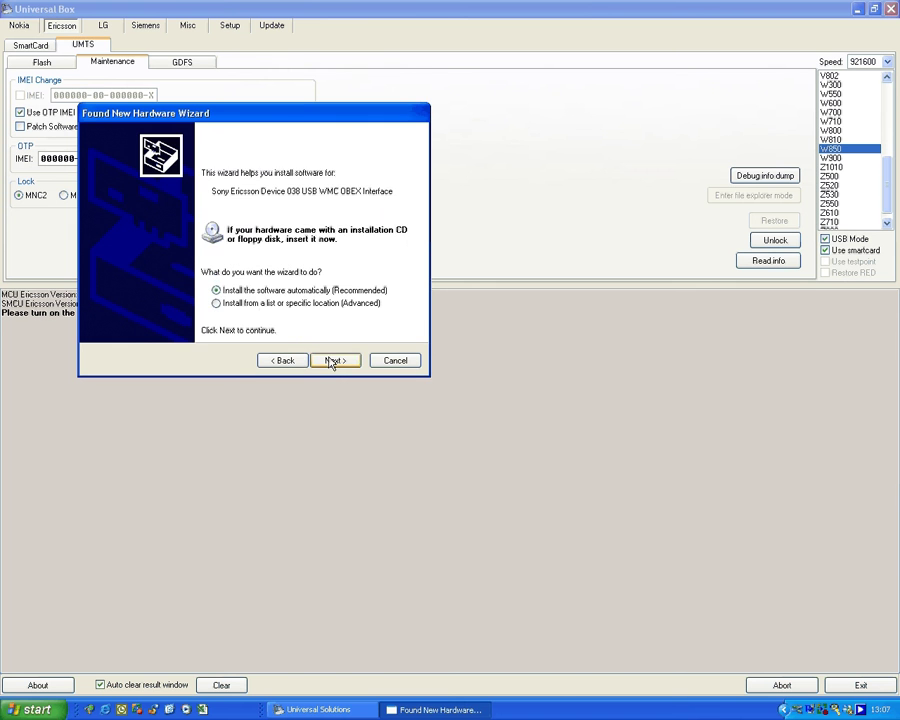
left_click(216, 303)
left_click(334, 361)
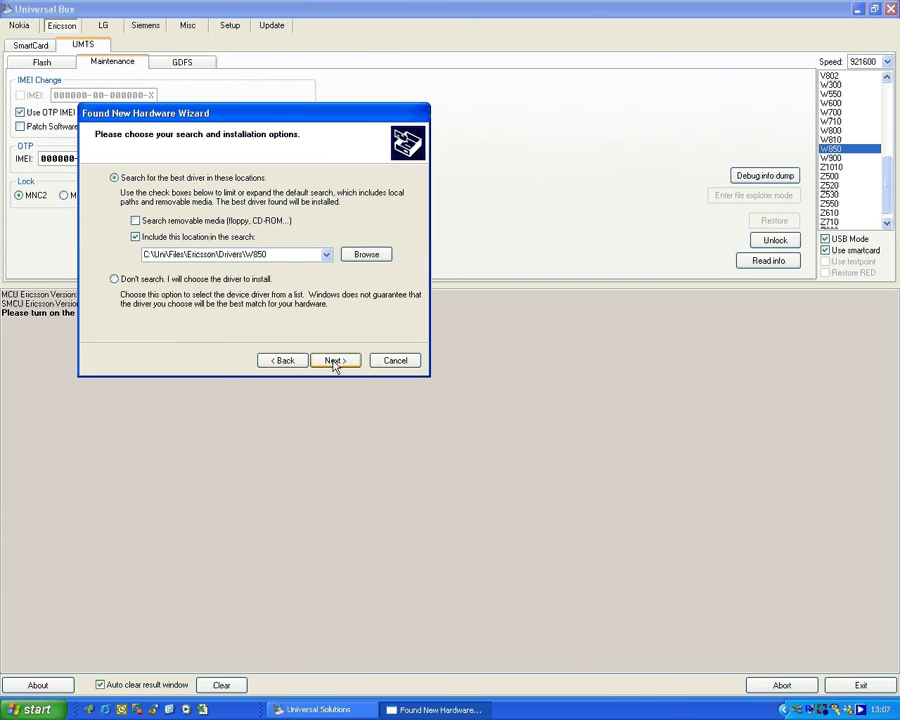
left_click(334, 361)
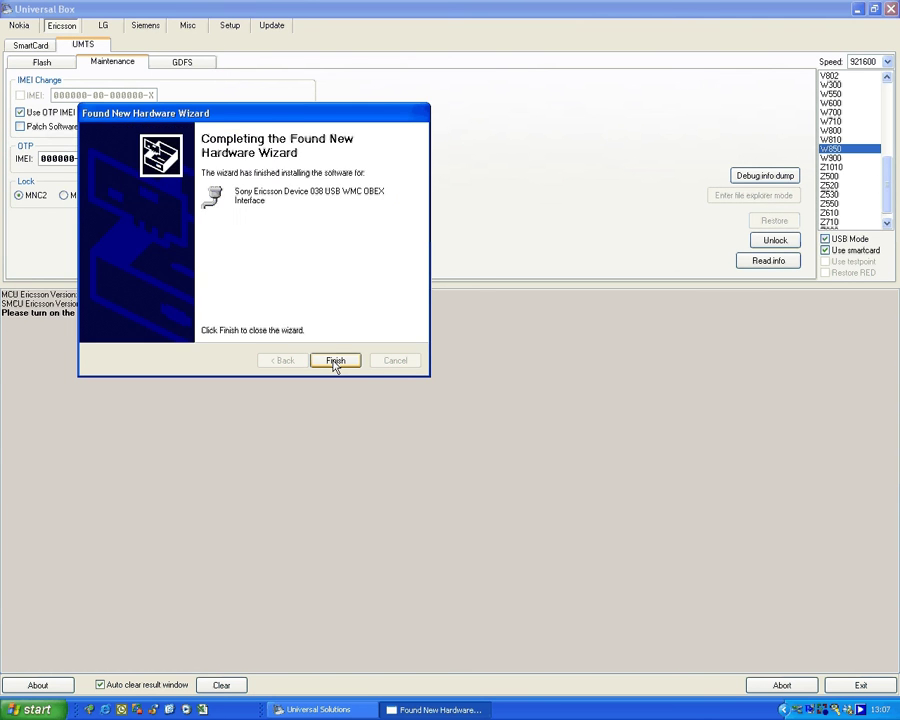
left_click(335, 361)
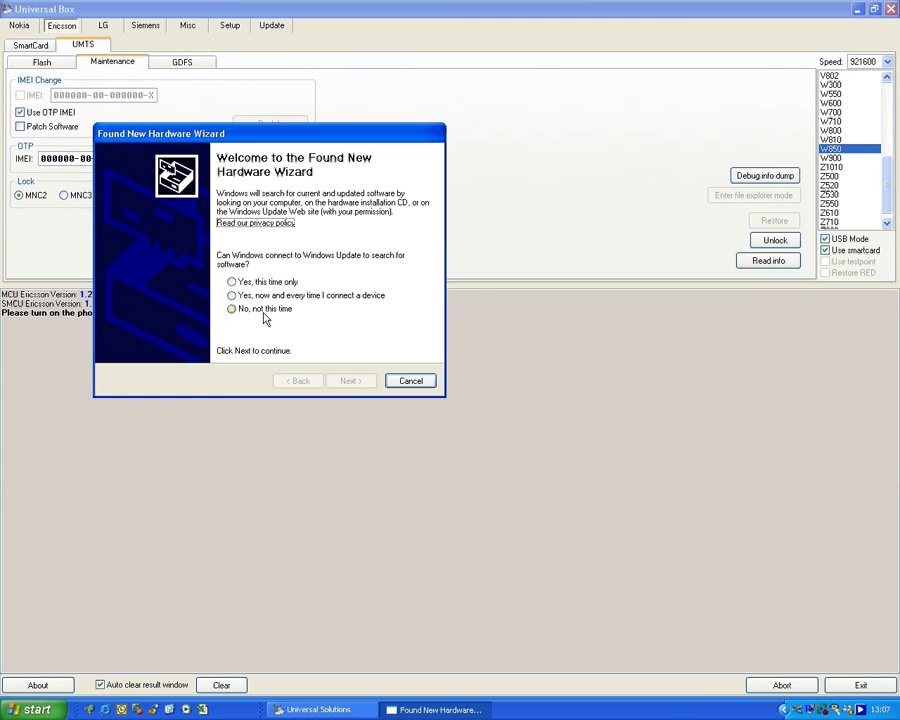
- Install the USB WMC Device Management driver from the specific W850 driver location without Windows Update, and finish the wizard
left_click(264, 312)
left_click(347, 382)
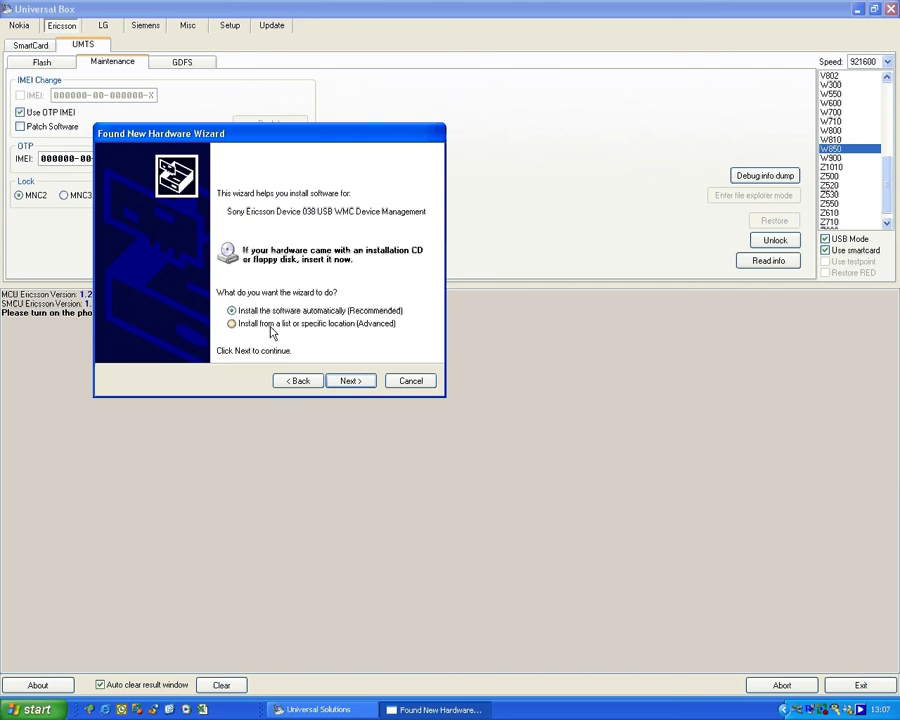
left_click(270, 324)
left_click(350, 381)
left_click(350, 381)
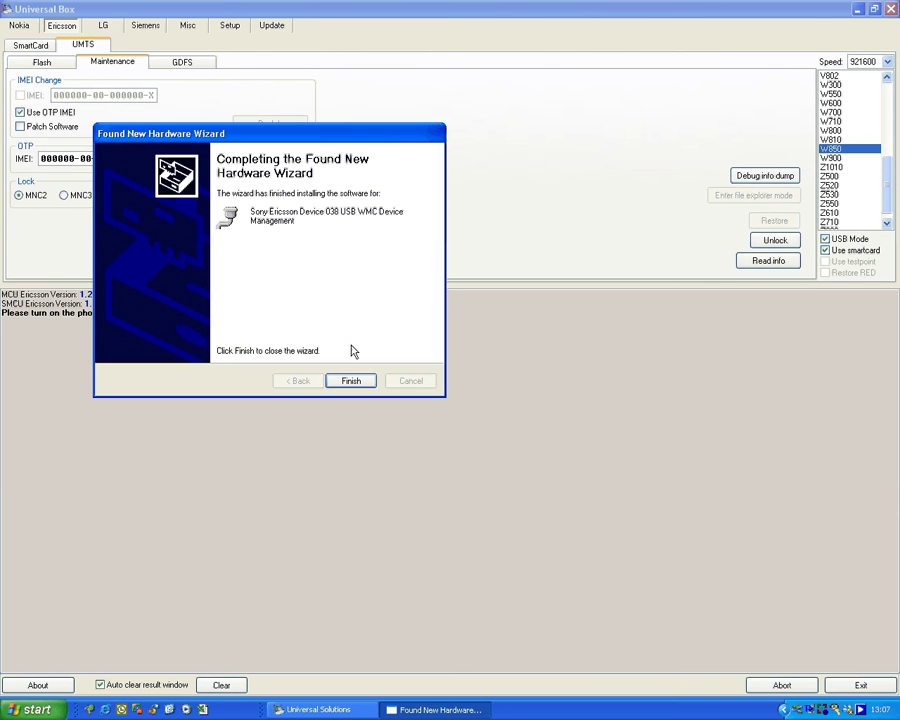
left_click(351, 380)
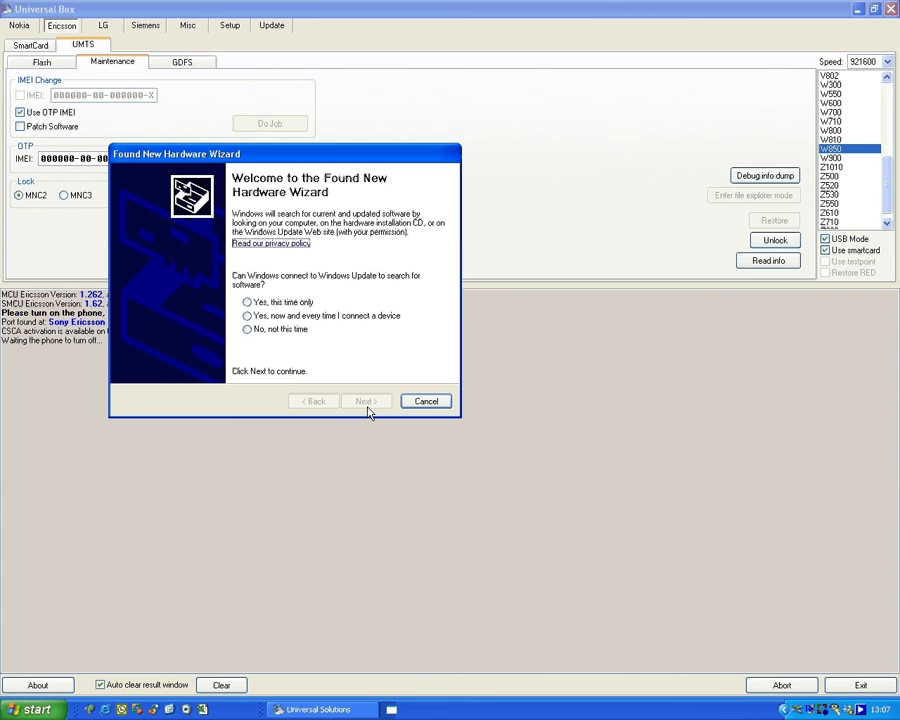
- Install the Sony Ericsson USB Ethernet Emulation (WDM) driver from C:\Uni\Files\Ericsson\Drivers\W850 without using Windows Update, and finish the wizard
left_click(270, 329)
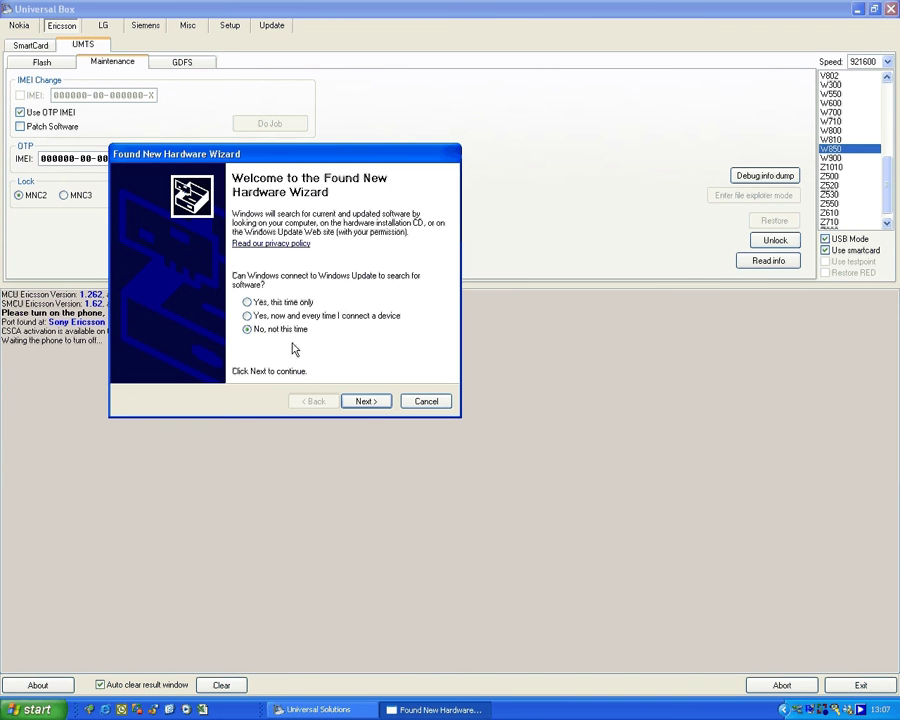
left_click(366, 402)
left_click(366, 401)
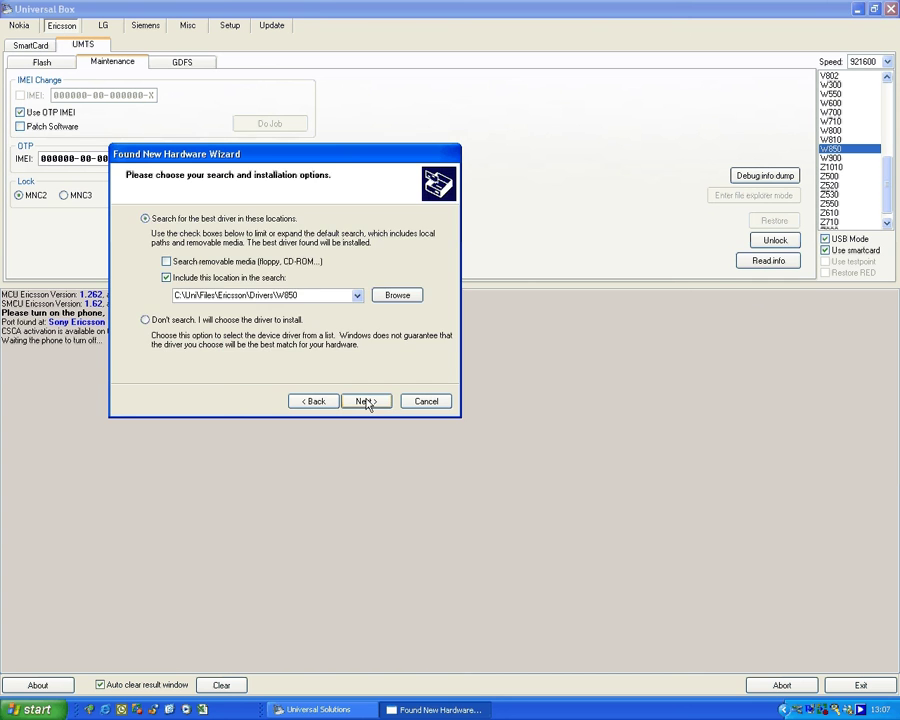
left_click(366, 402)
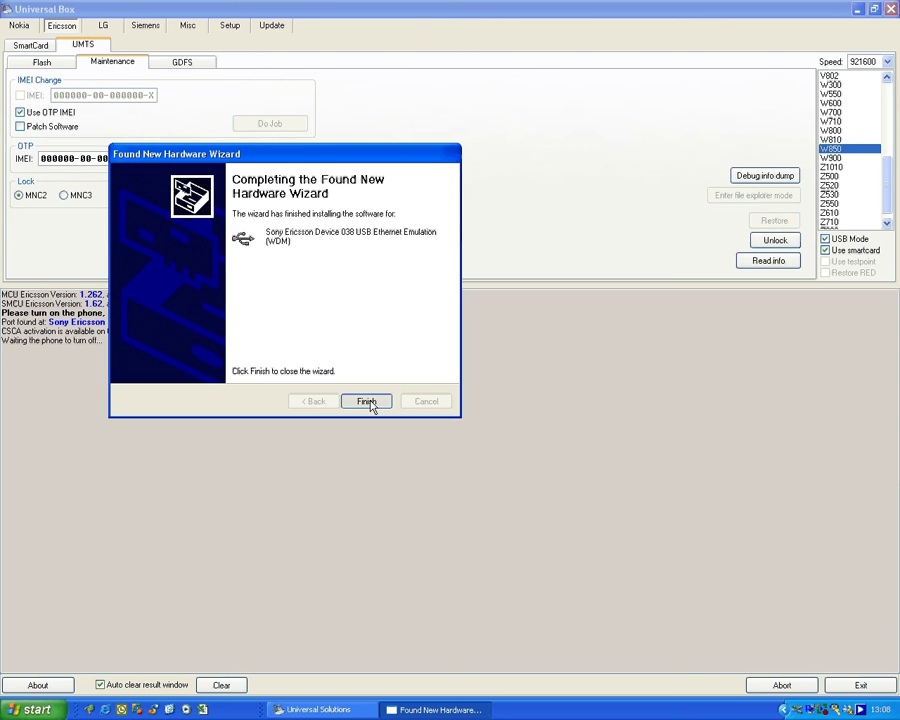
left_click(367, 401)
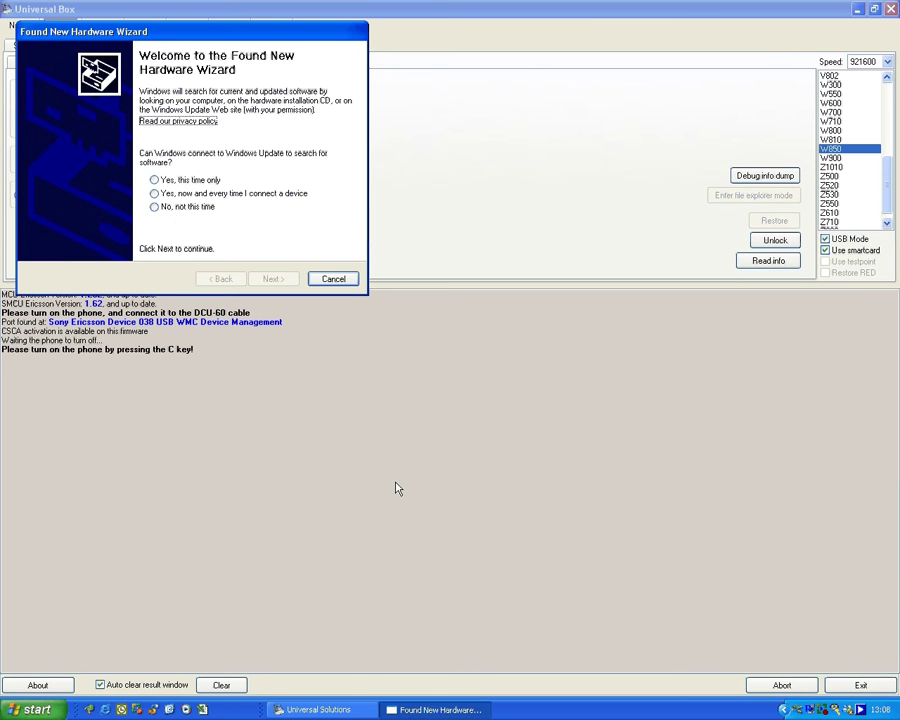
- For the new USB Device, decline Windows Update and set the specific driver search location to C:\Uni\Files\Ericsson\Drivers\Gordons Gate
left_click(155, 207)
left_click(273, 279)
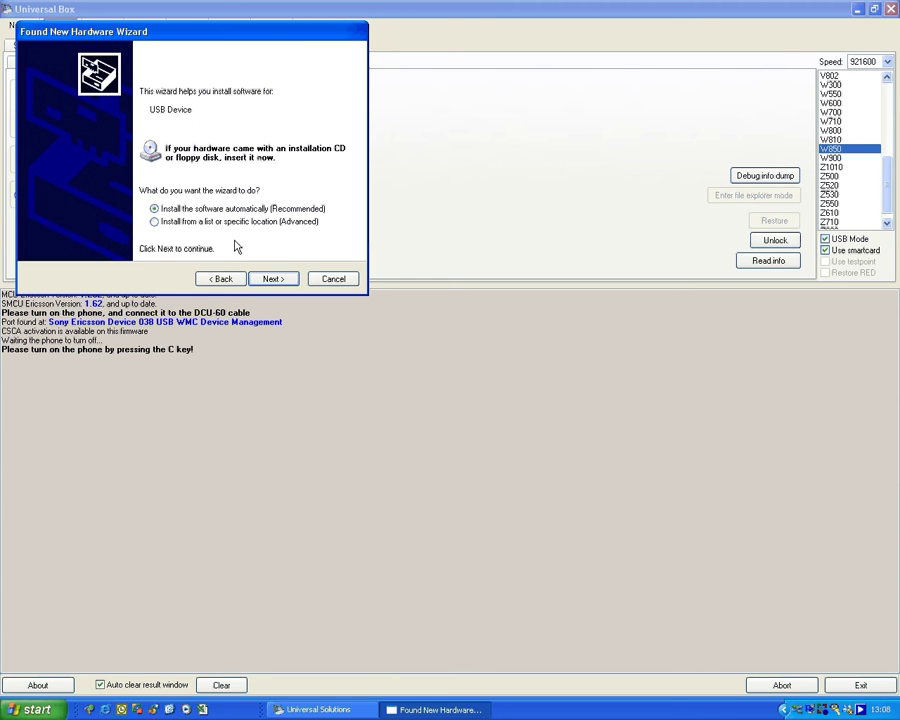
left_click(211, 223)
left_click(269, 280)
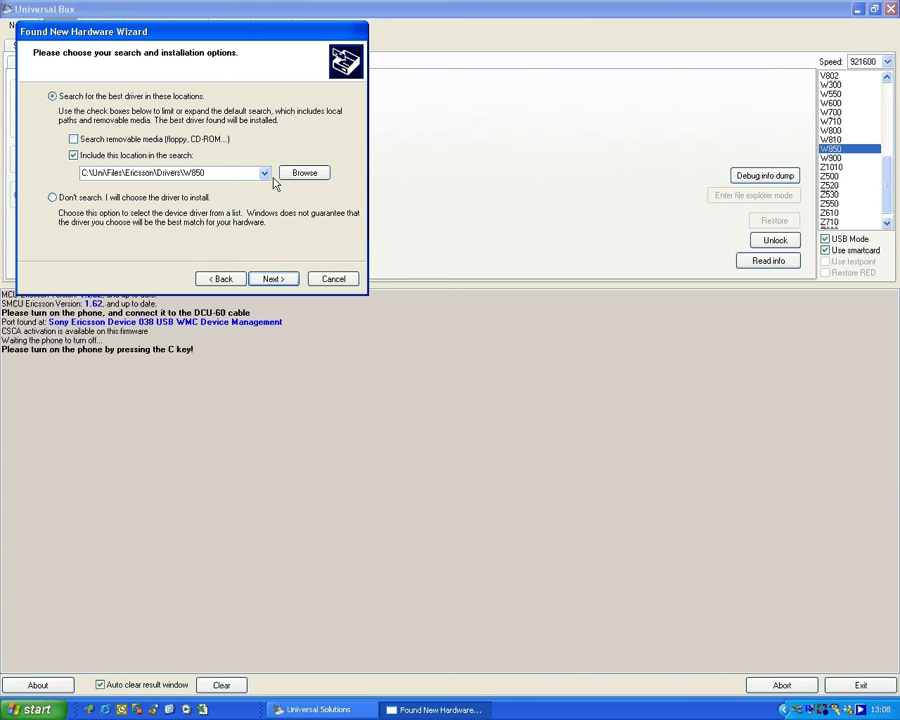
left_click(318, 178)
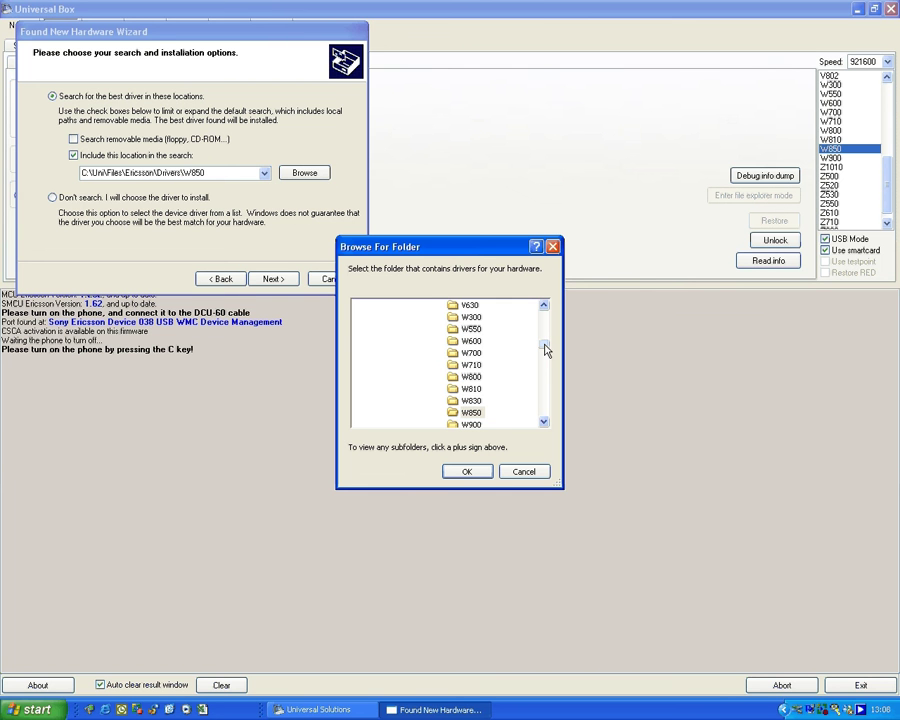
left_click_drag(546, 348, 545, 325)
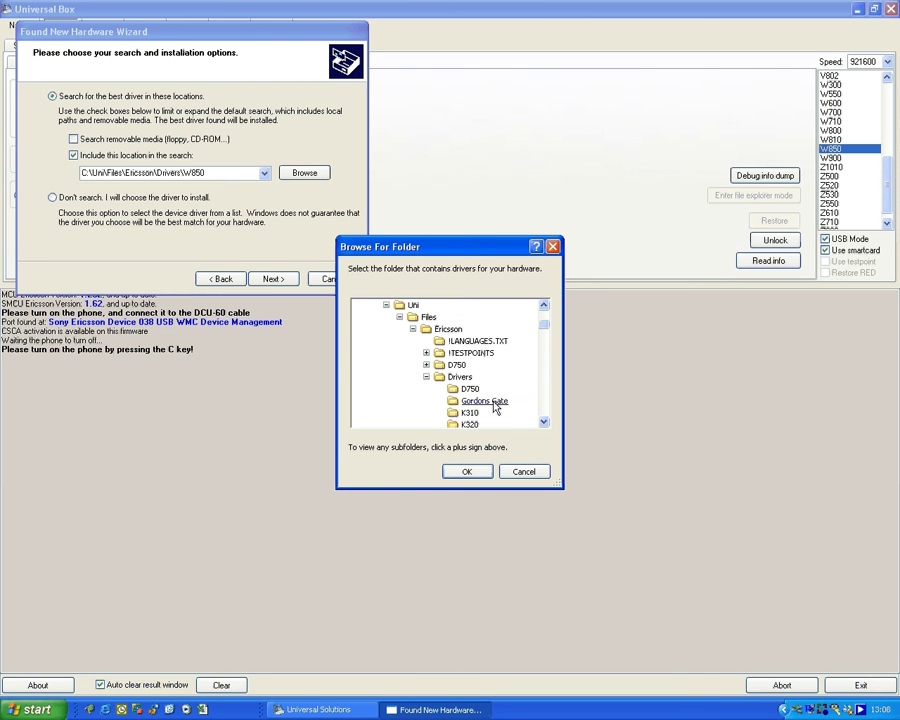
left_click(493, 404)
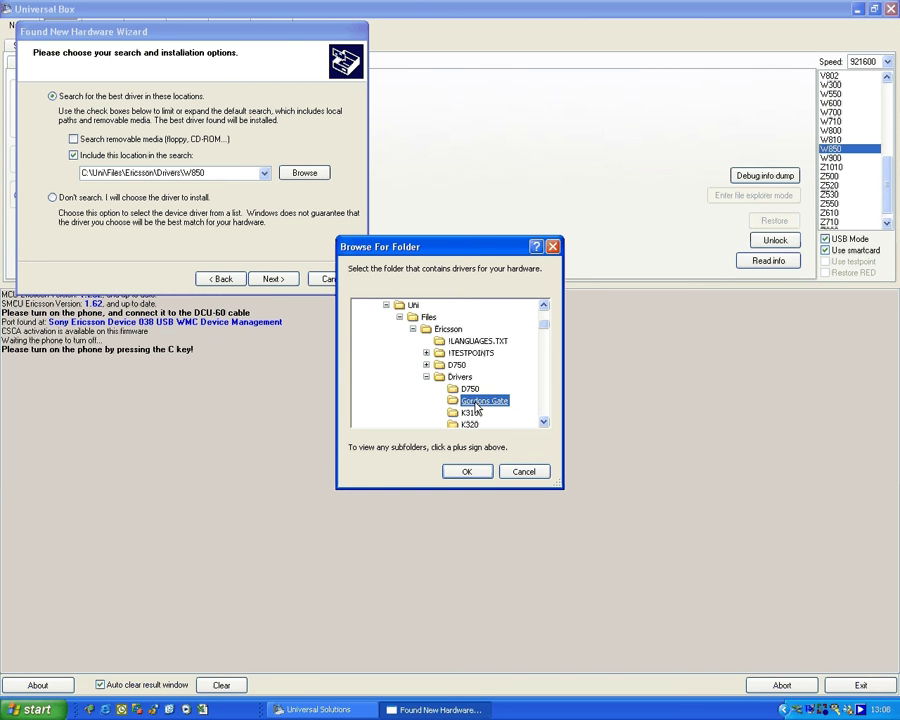
left_click(468, 472)
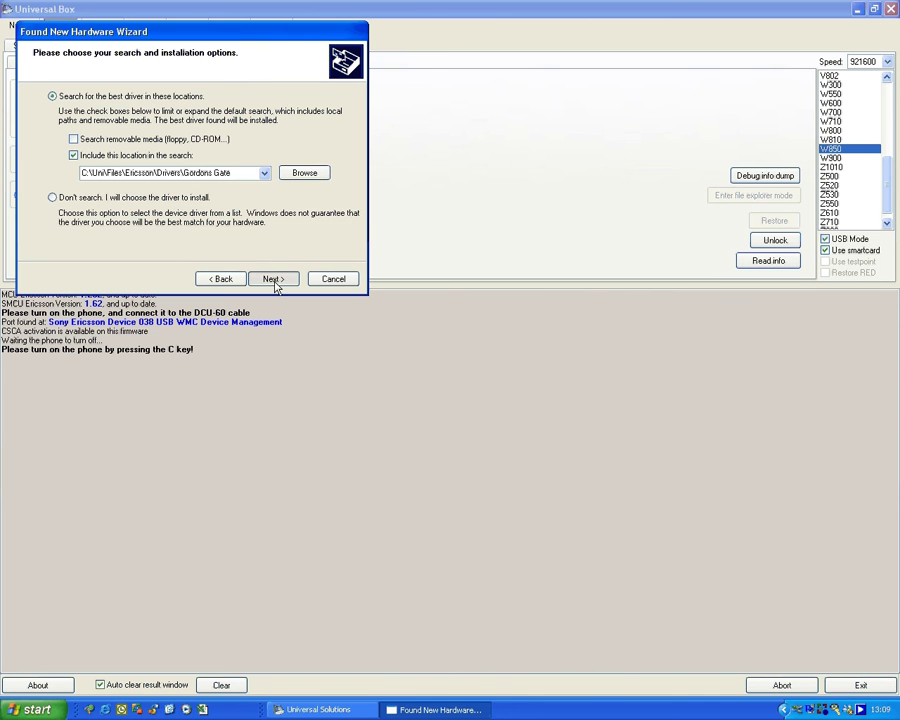
- Install the SEMC Flash Device driver, continuing despite the Windows Logo testing warning, and finish the wizard
left_click(273, 279)
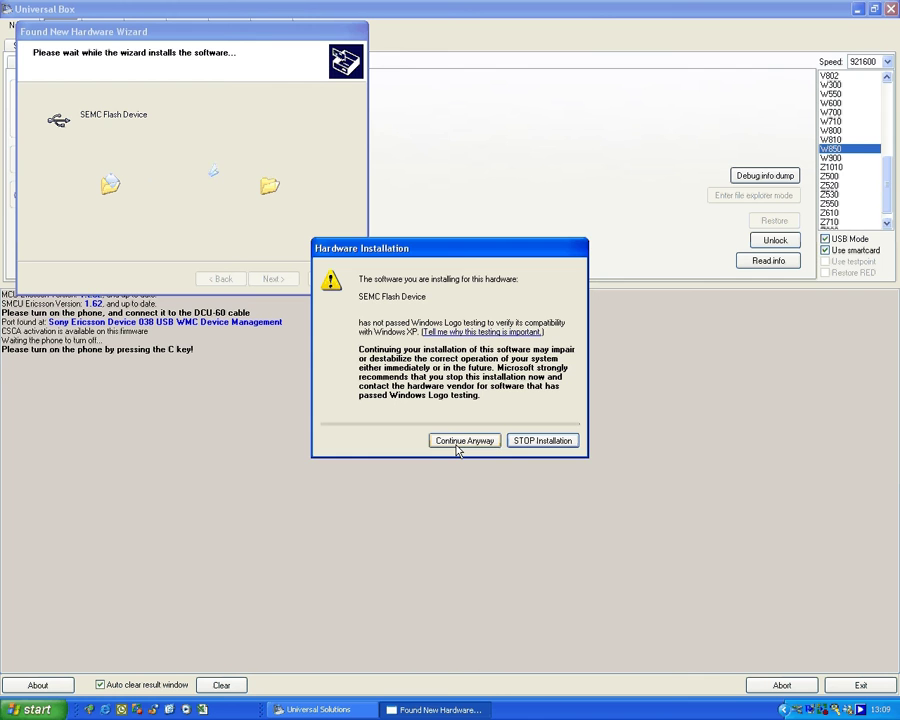
left_click(462, 441)
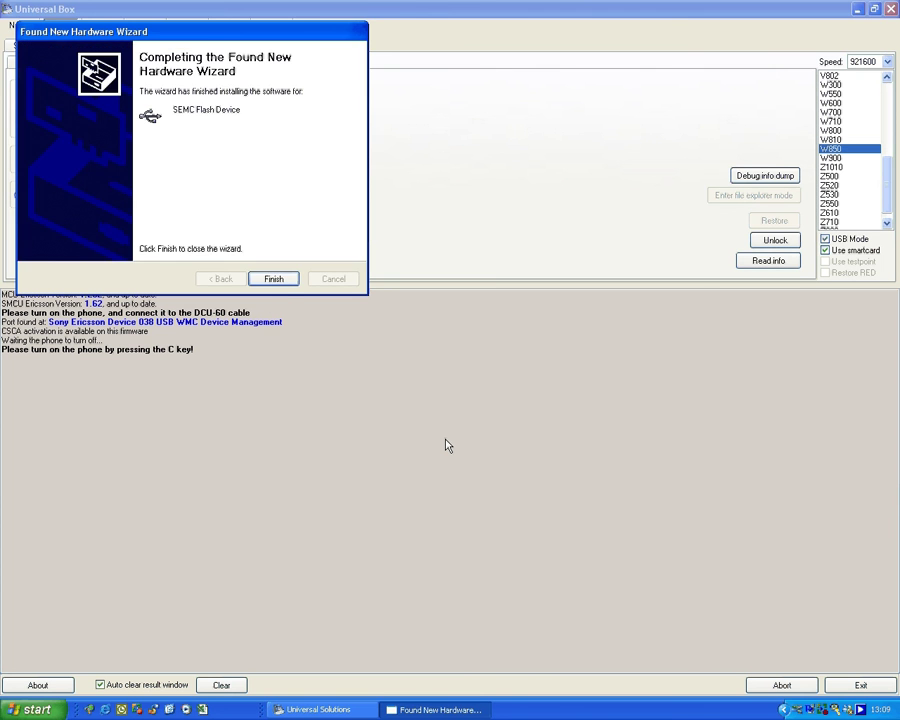
left_click(274, 279)
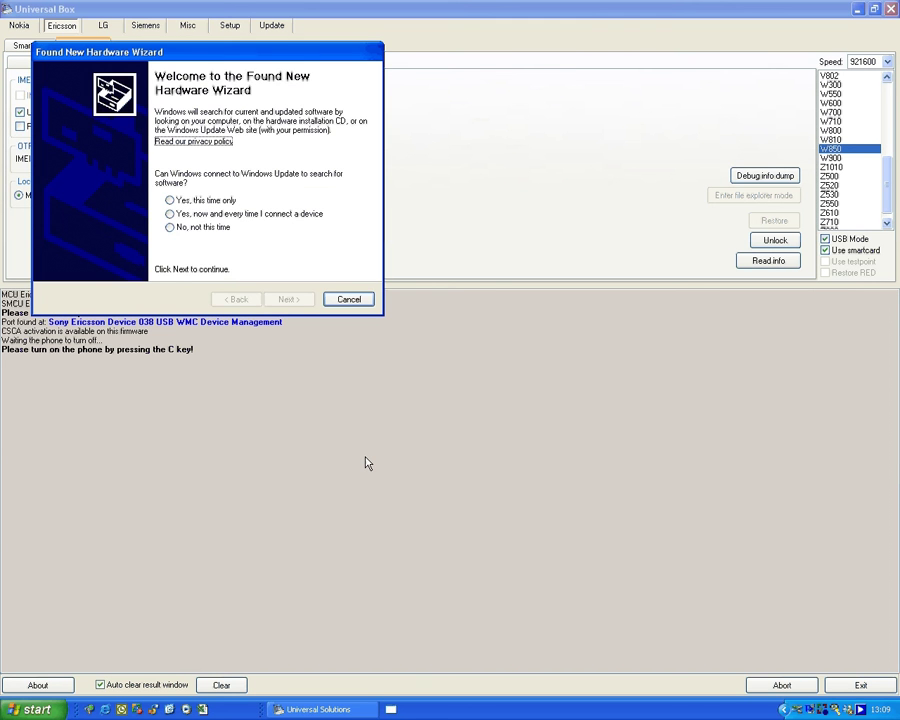
- Try to install the USB Ethernet Emulation networking driver from the Gordons Gate folder without Windows Update, then return to the search options
left_click(190, 227)
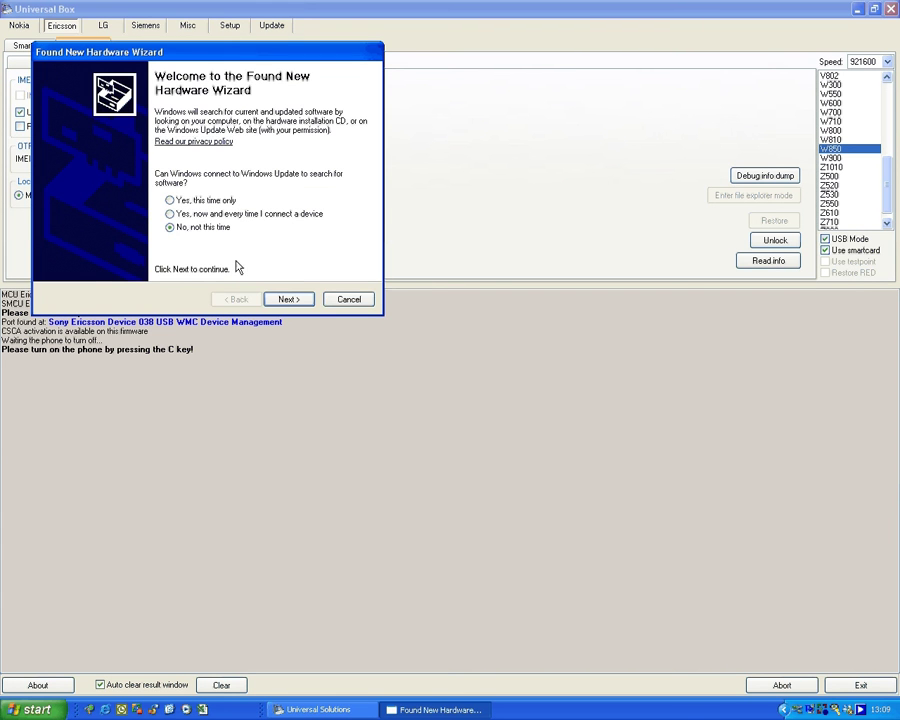
left_click(292, 299)
key("Down")
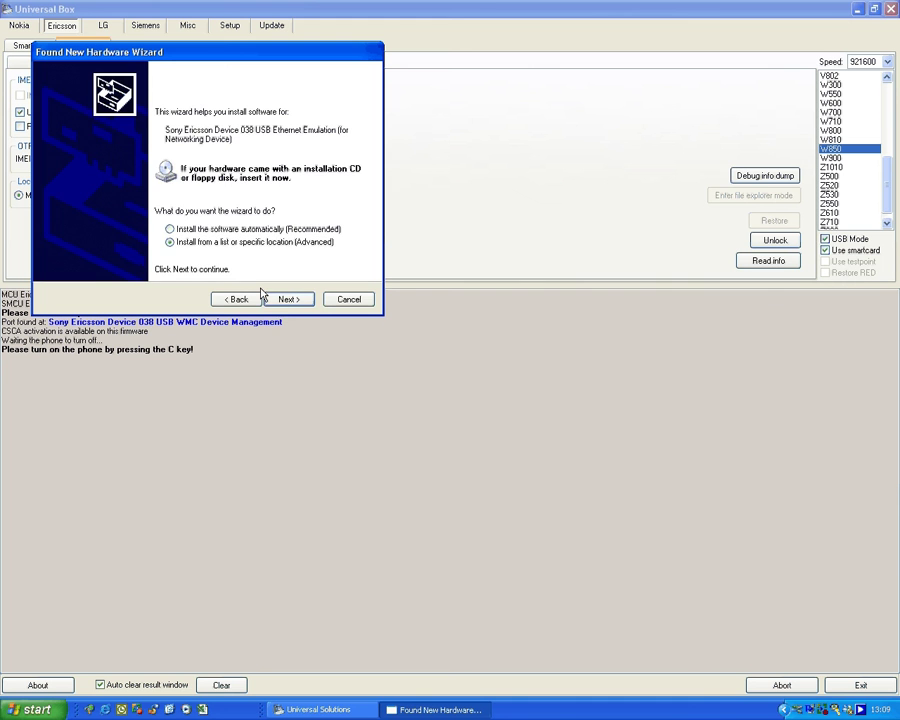
left_click(285, 300)
left_click(287, 300)
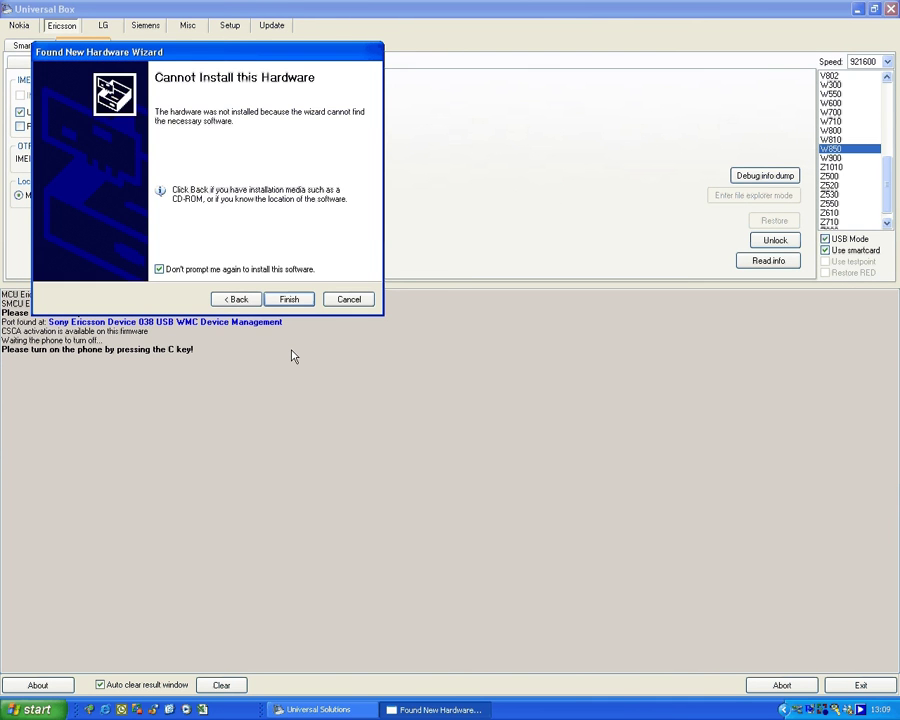
left_click(232, 300)
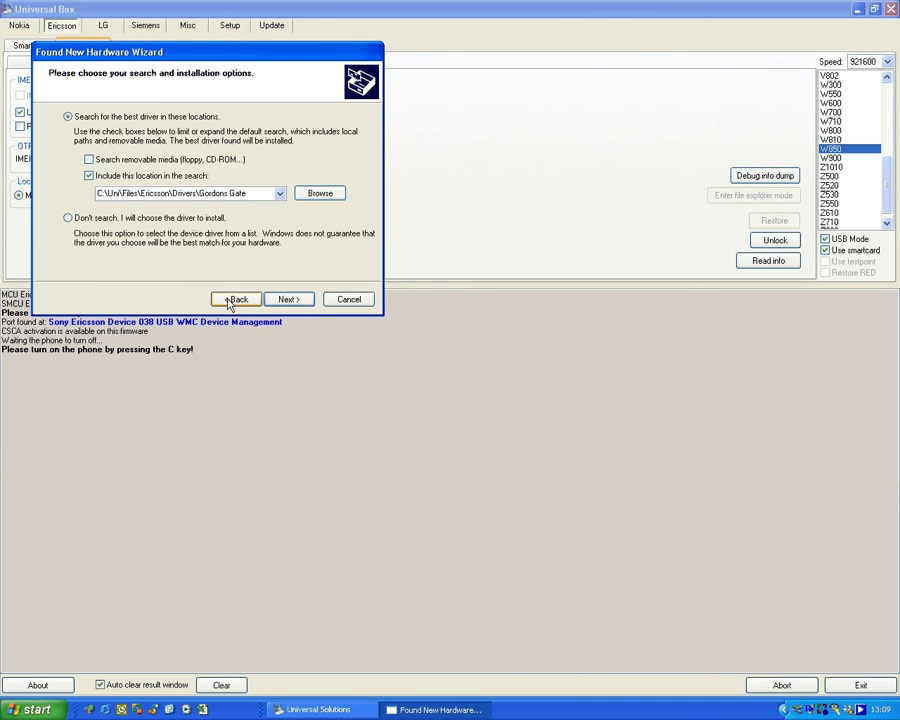
- Set the driver search location to C:\Uni\Files\Ericsson\Drivers\W850, install the USB Ethernet Emulation (NDIS 5) driver and finish the wizard
left_click(319, 194)
left_click(543, 422)
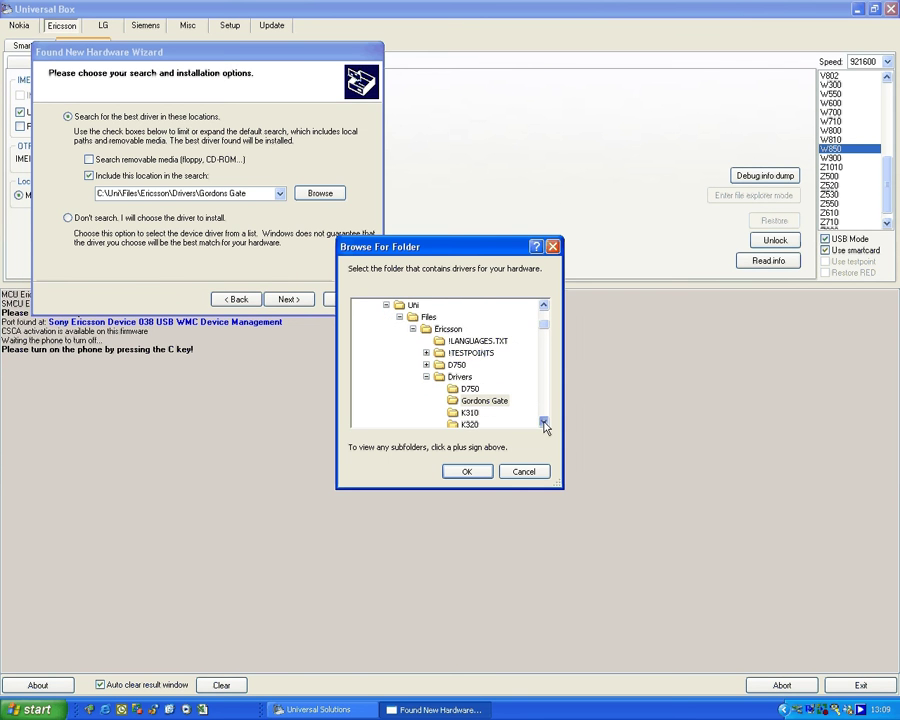
left_click(543, 422)
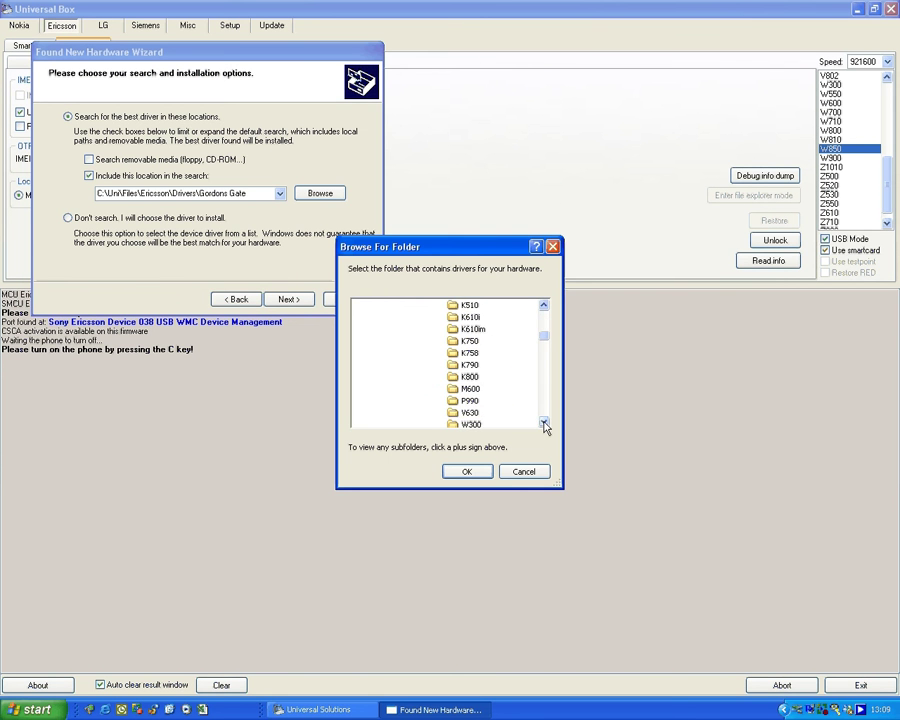
left_click(543, 422)
left_click(543, 422)
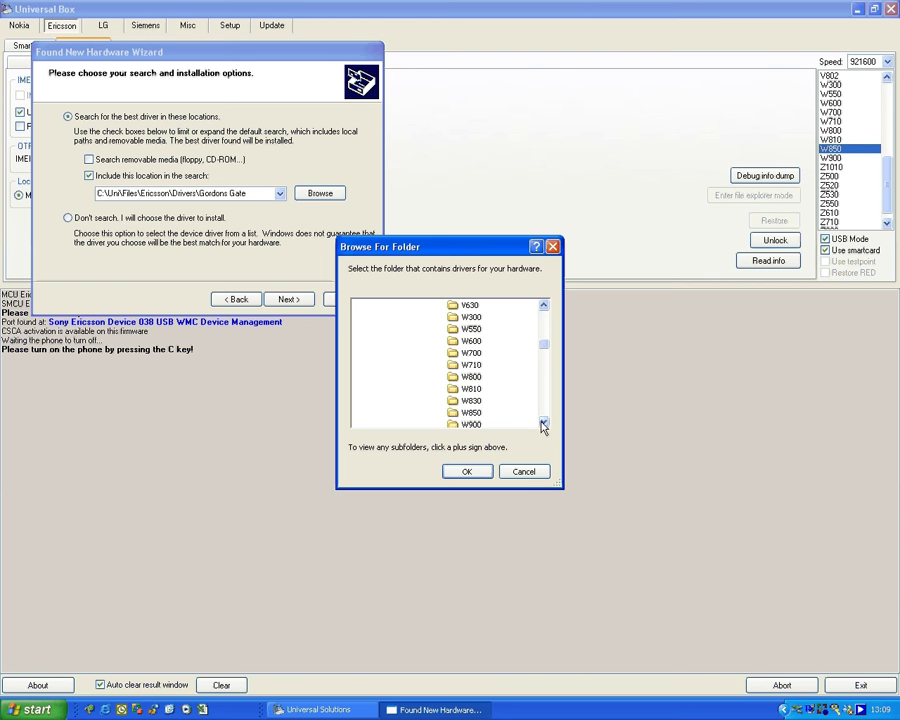
left_click(471, 412)
left_click(466, 471)
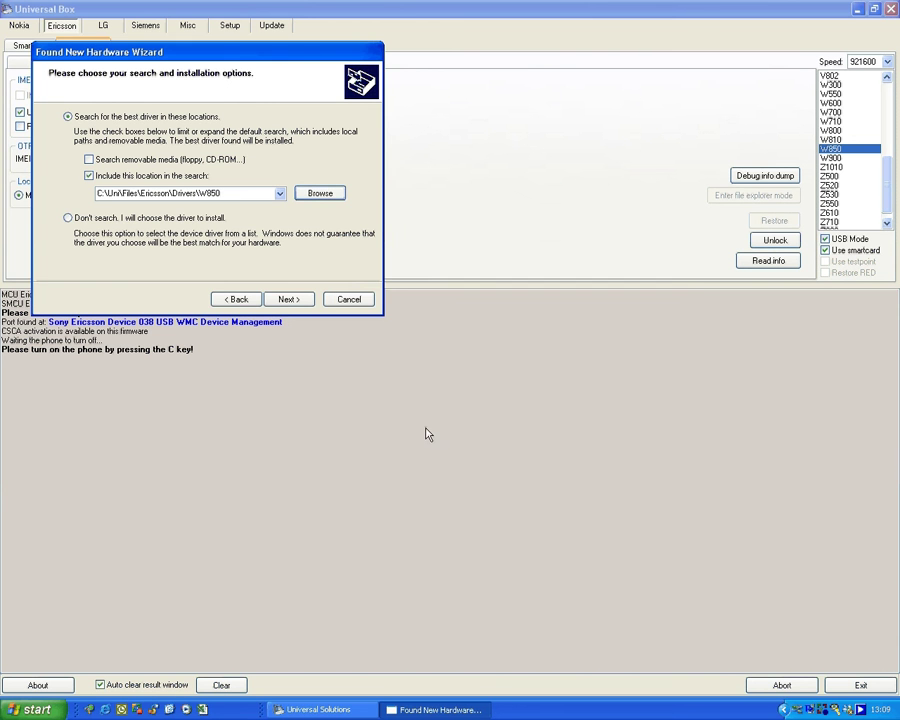
left_click(285, 300)
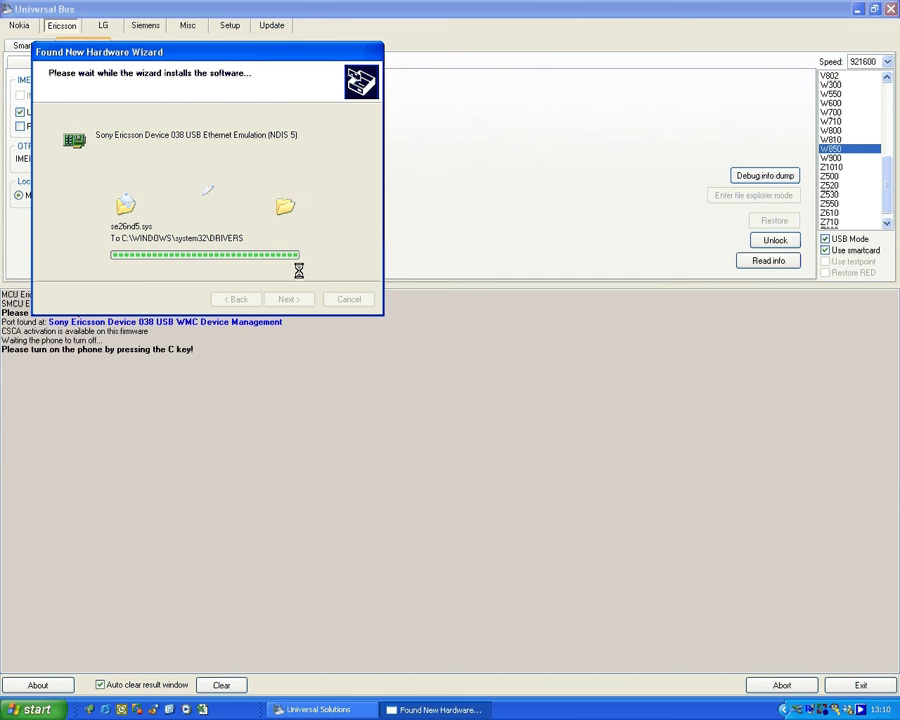
left_click(296, 299)
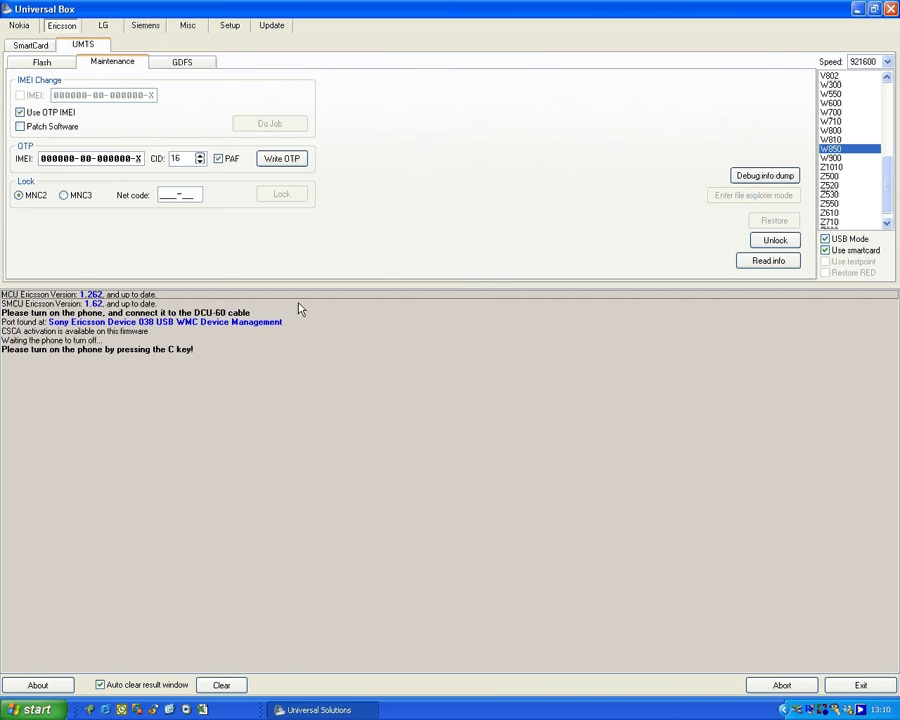